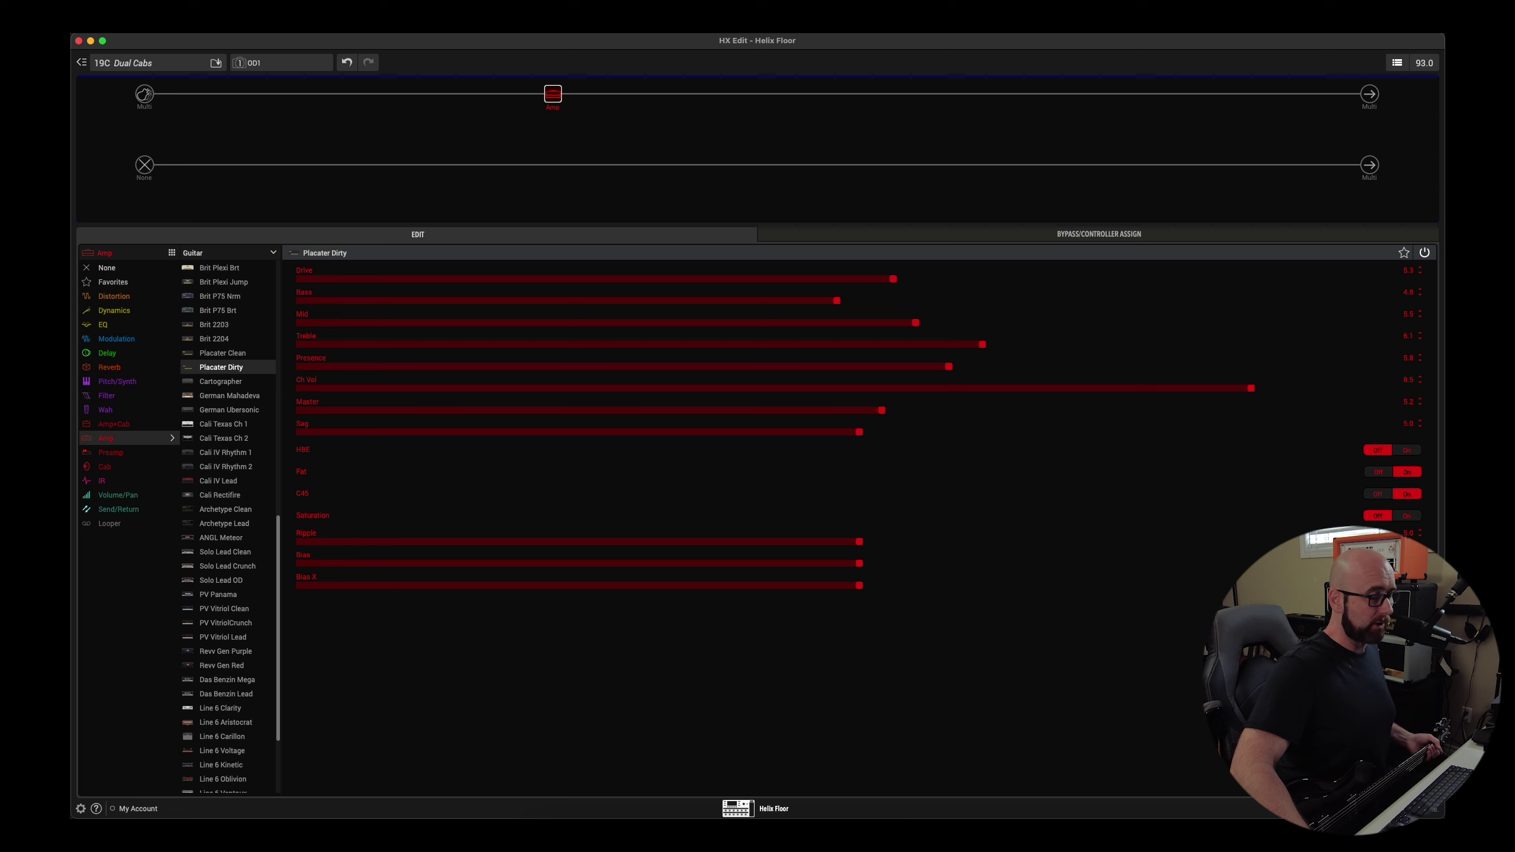
# Insert a 1x12 Fullerton cab from the Cab category into the empty slot after the amp.
pyautogui.click(637, 96)
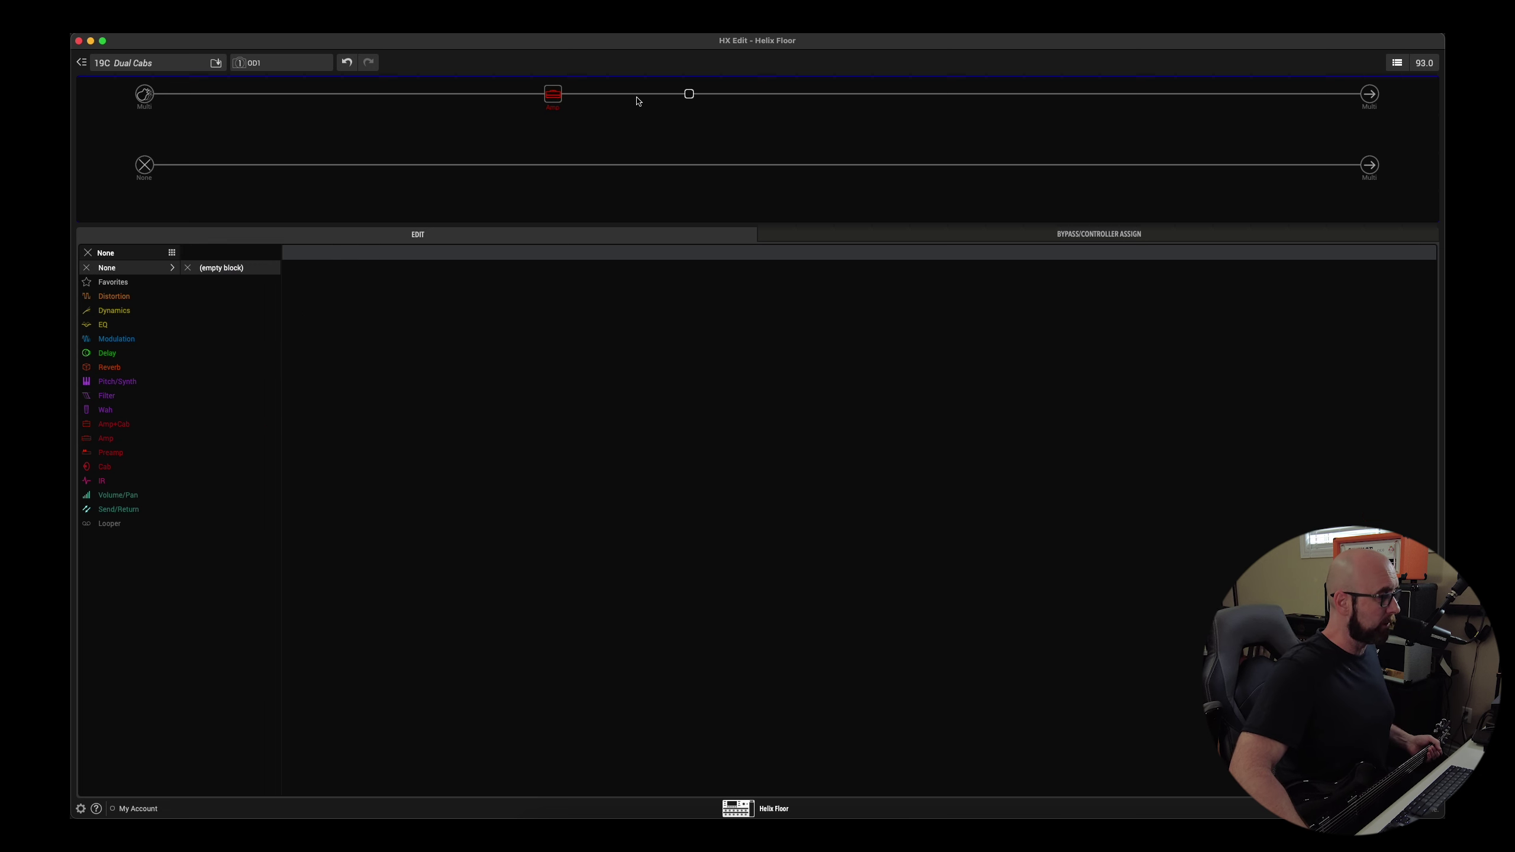
pyautogui.click(121, 469)
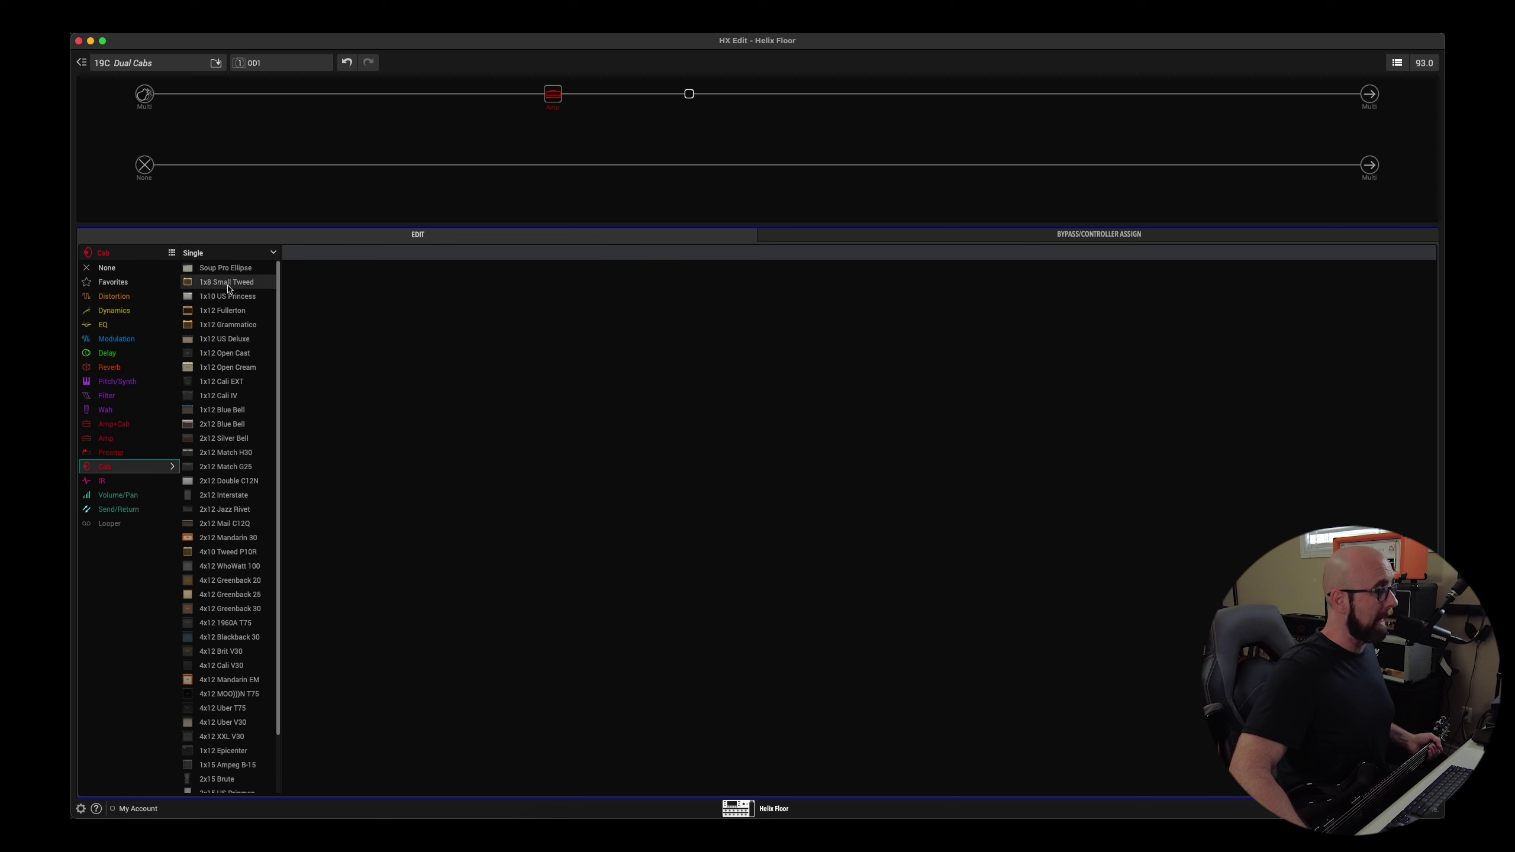
pyautogui.click(222, 310)
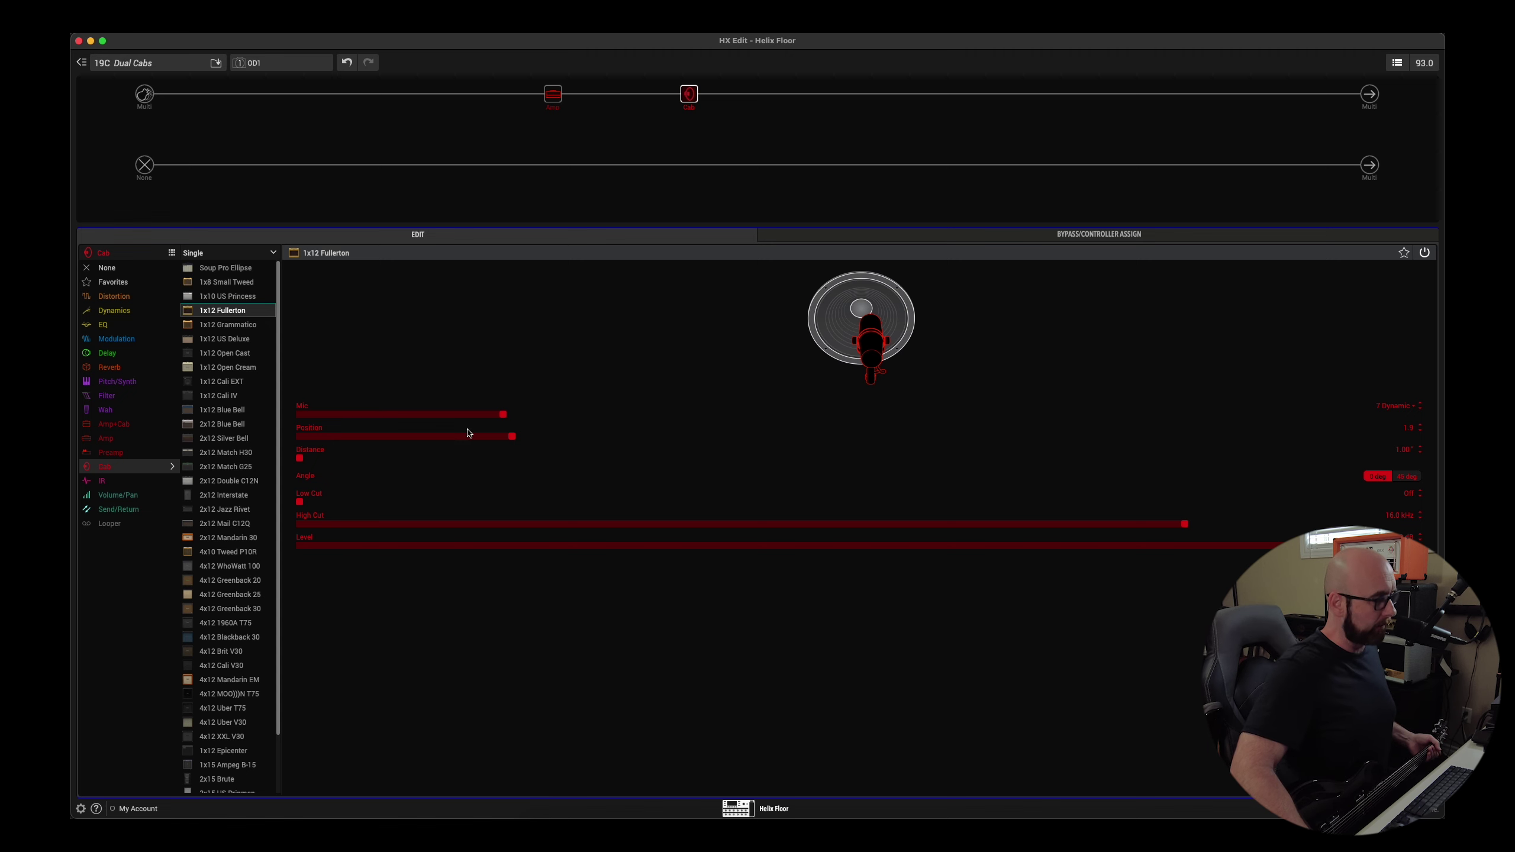
pyautogui.click(210, 257)
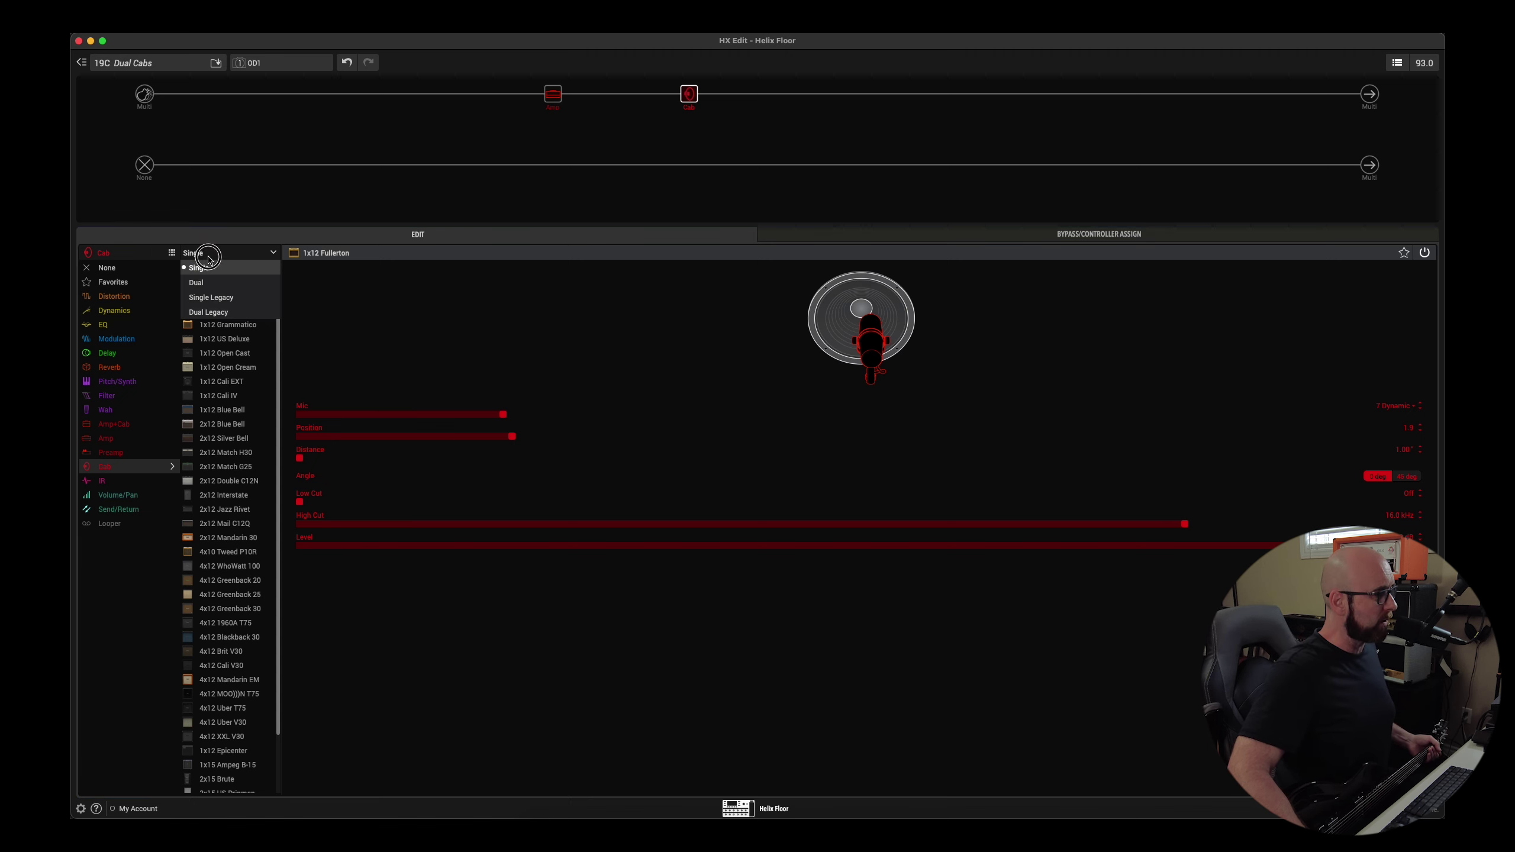
# Switch the cab block from Single to Dual and set both cabs to 4x12 Greenback 25.
pyautogui.click(213, 287)
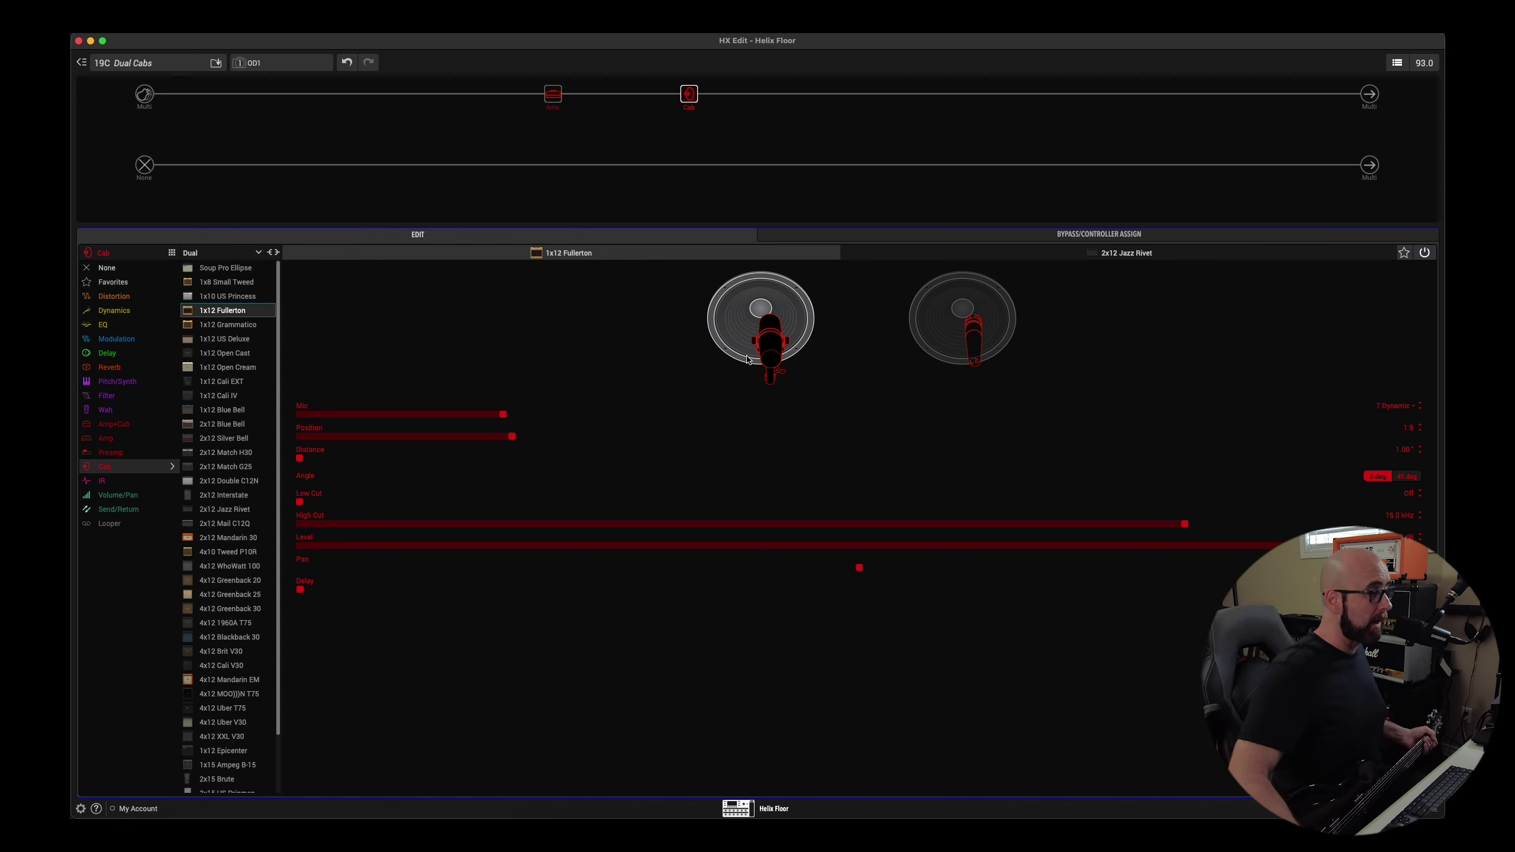
pyautogui.click(1169, 252)
pyautogui.click(722, 252)
pyautogui.click(1125, 253)
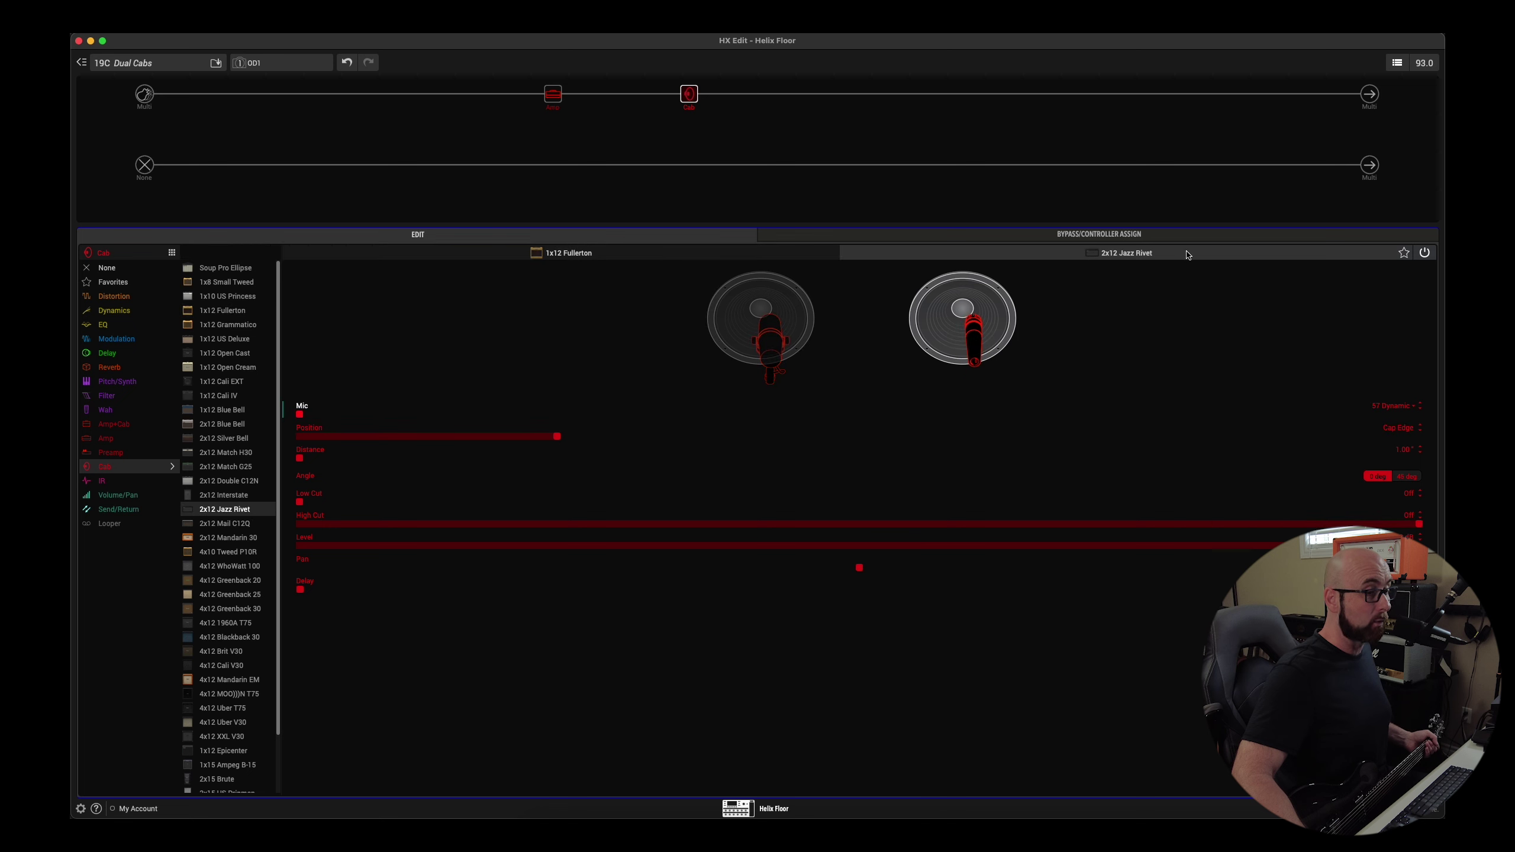
pyautogui.click(478, 253)
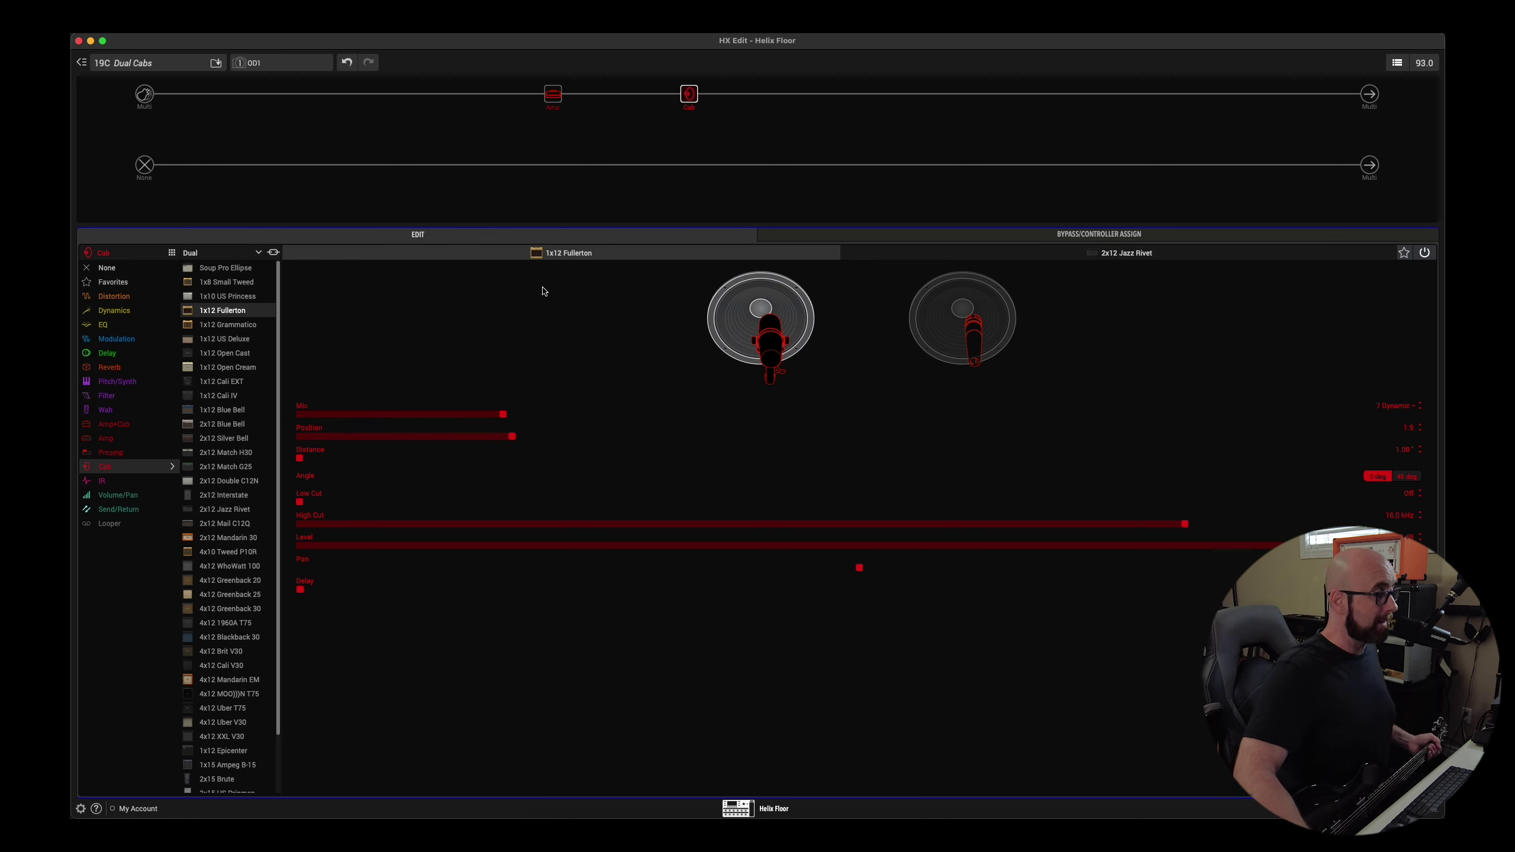
pyautogui.click(1101, 258)
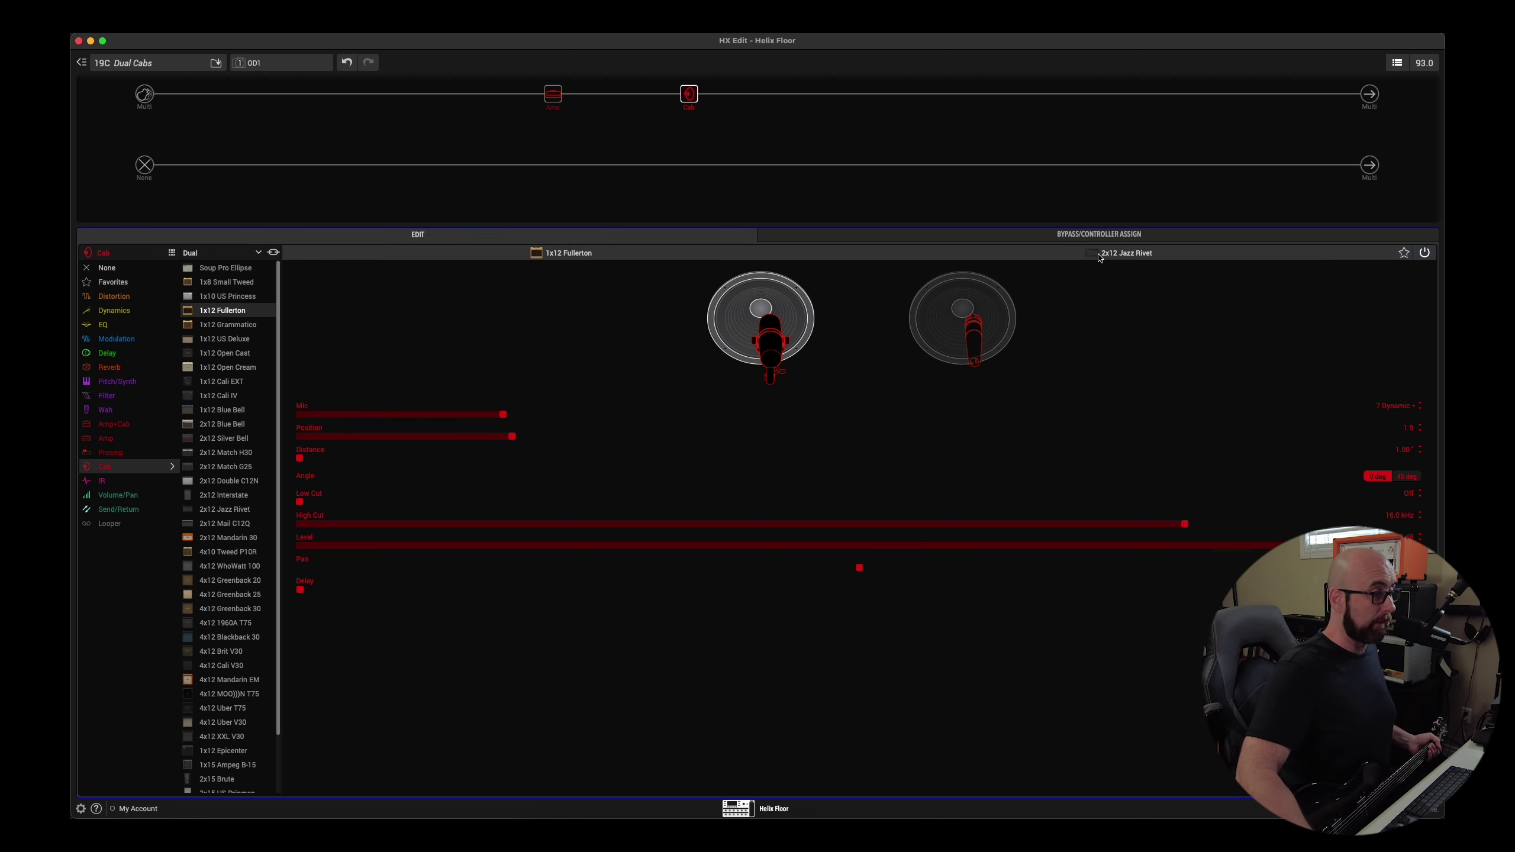
pyautogui.click(685, 260)
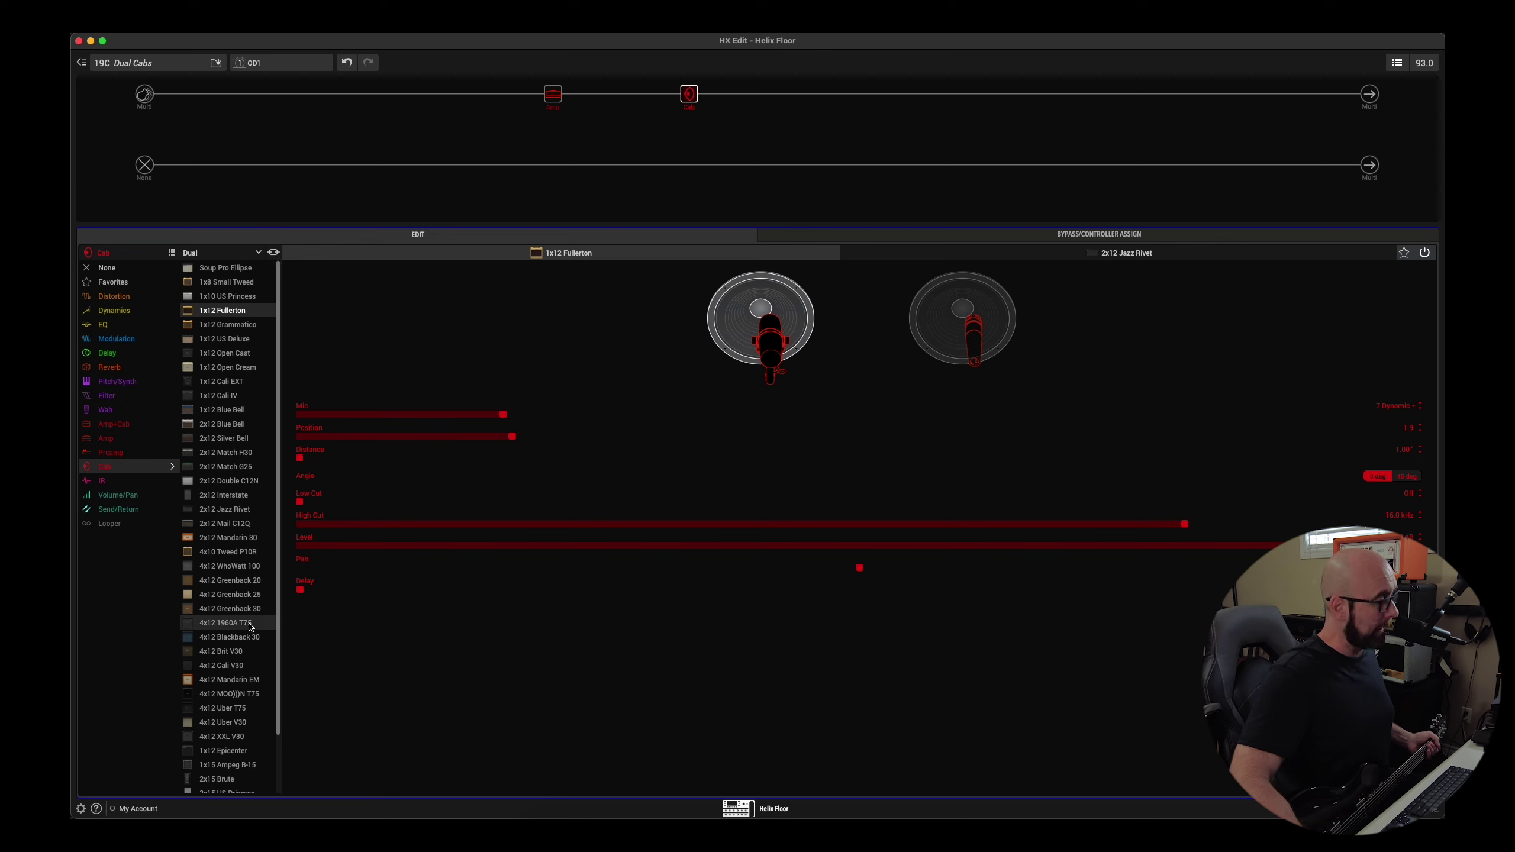
pyautogui.click(250, 597)
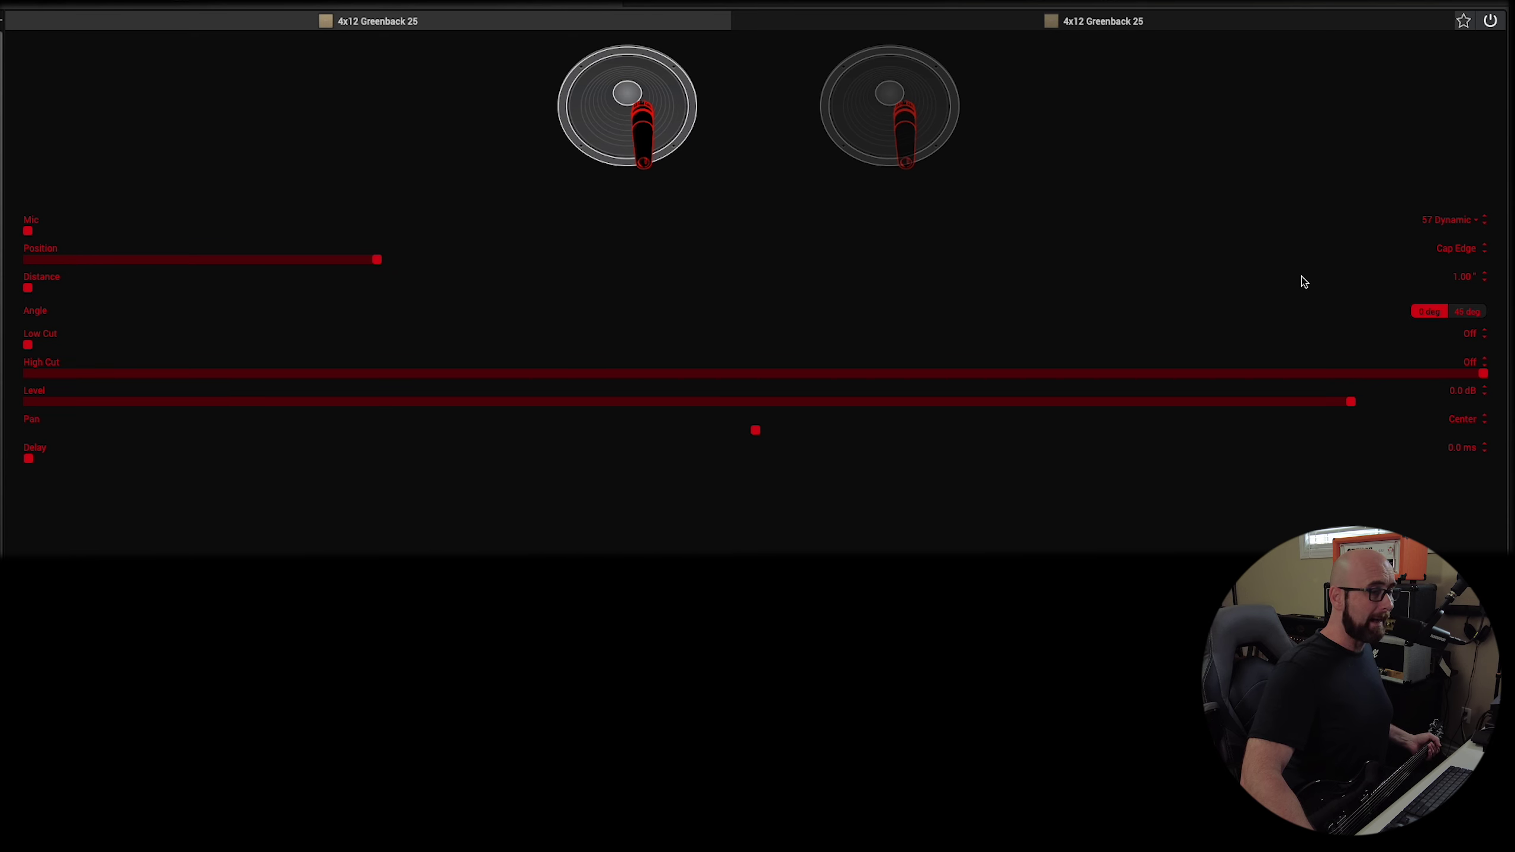
pyautogui.click(851, 122)
# Set the right Greenback cab's Mic to 121 Ribbon.
pyautogui.moveTo(317, 232); pyautogui.dragTo(707, 236)
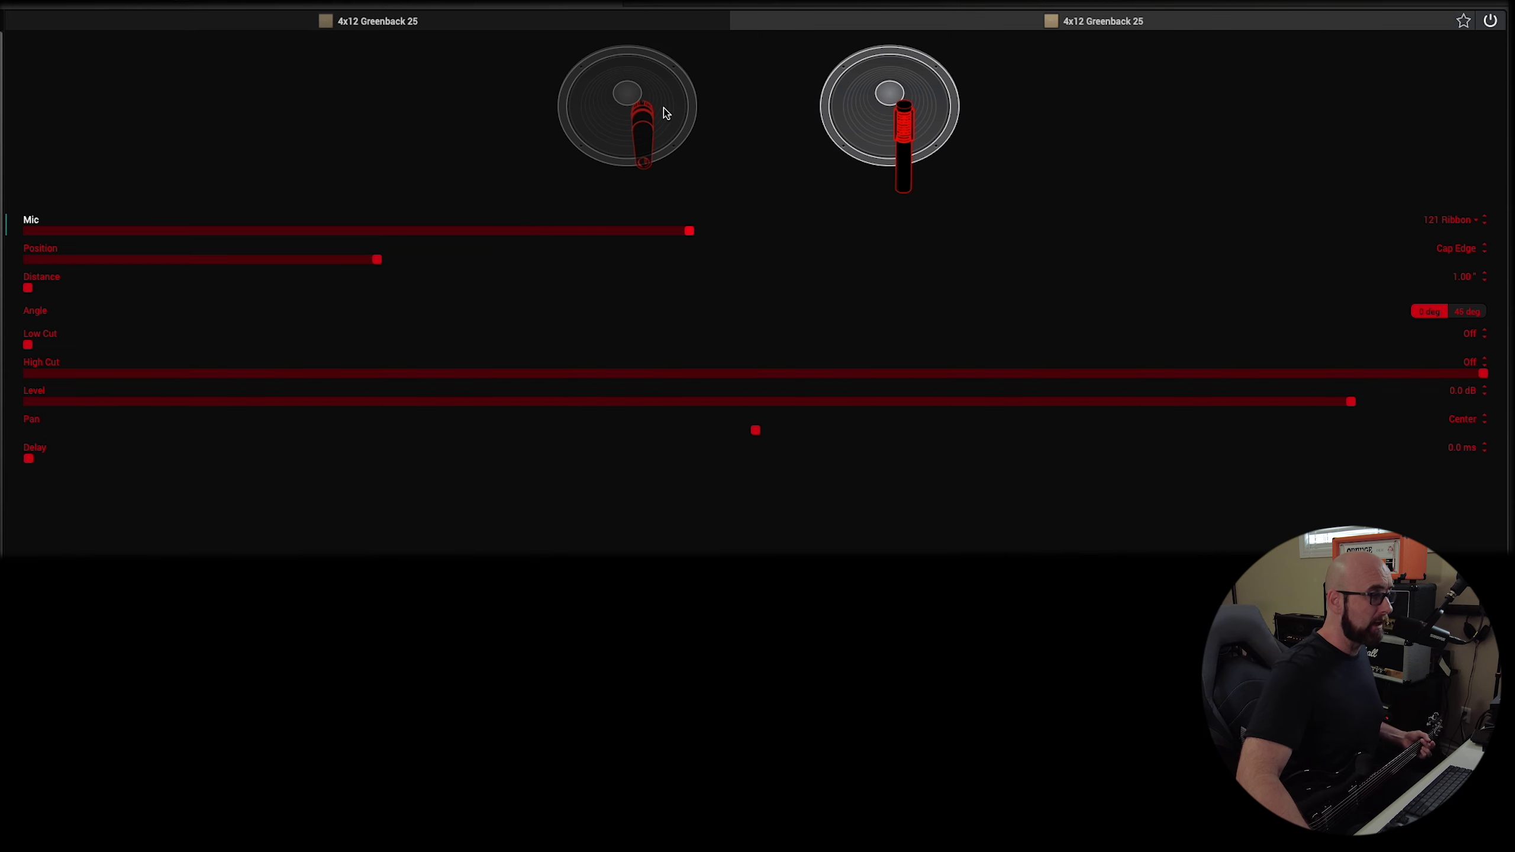
# Try levels on the 57 Dynamic cab (-11.7, -5.8, -60 dB), then bring it back up.
pyautogui.click(601, 95)
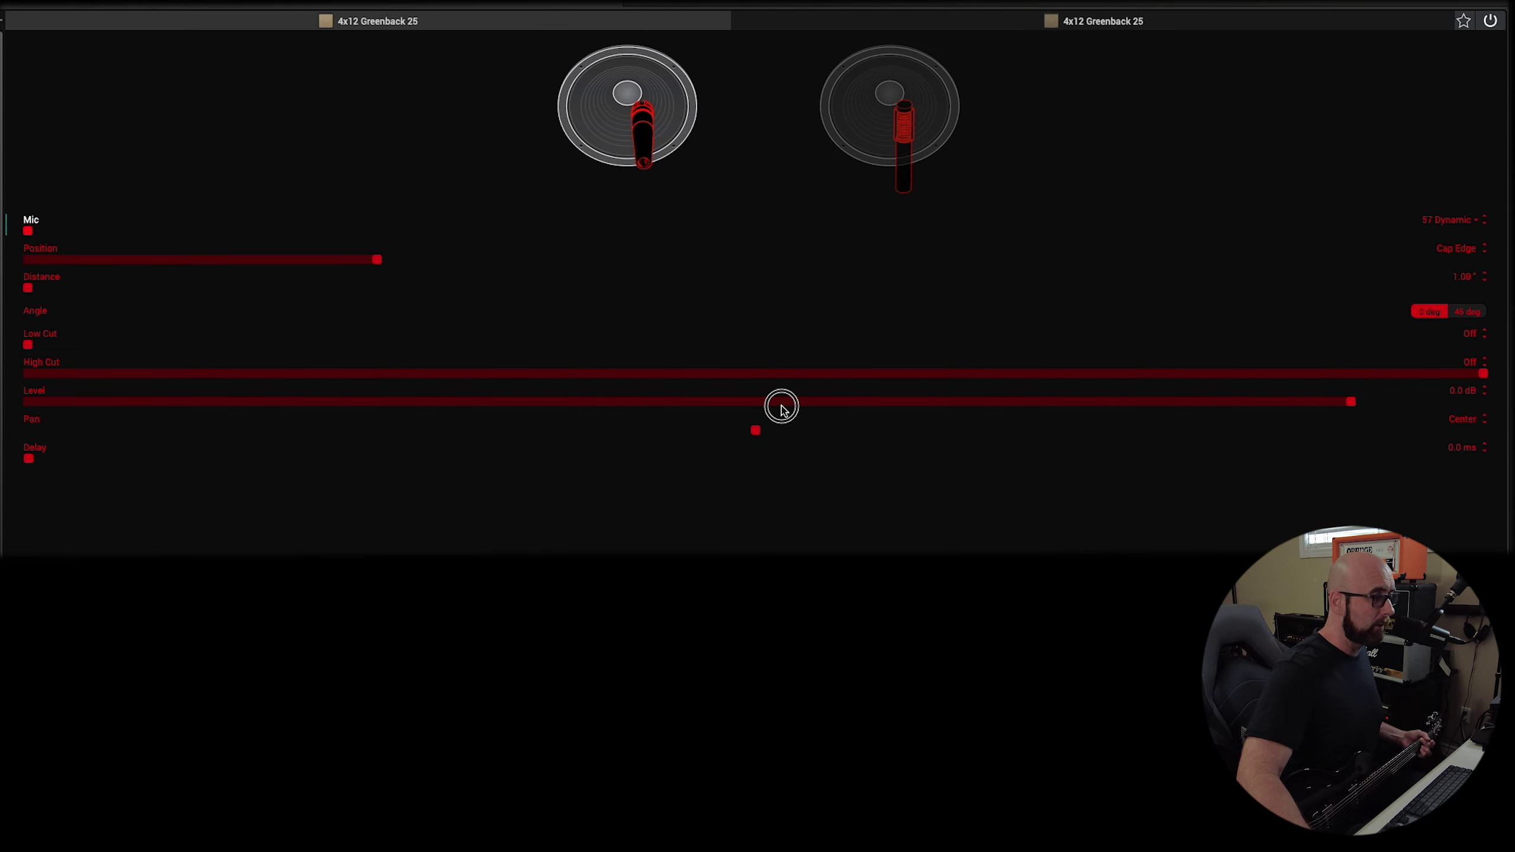
pyautogui.moveTo(781, 407); pyautogui.dragTo(1094, 394)
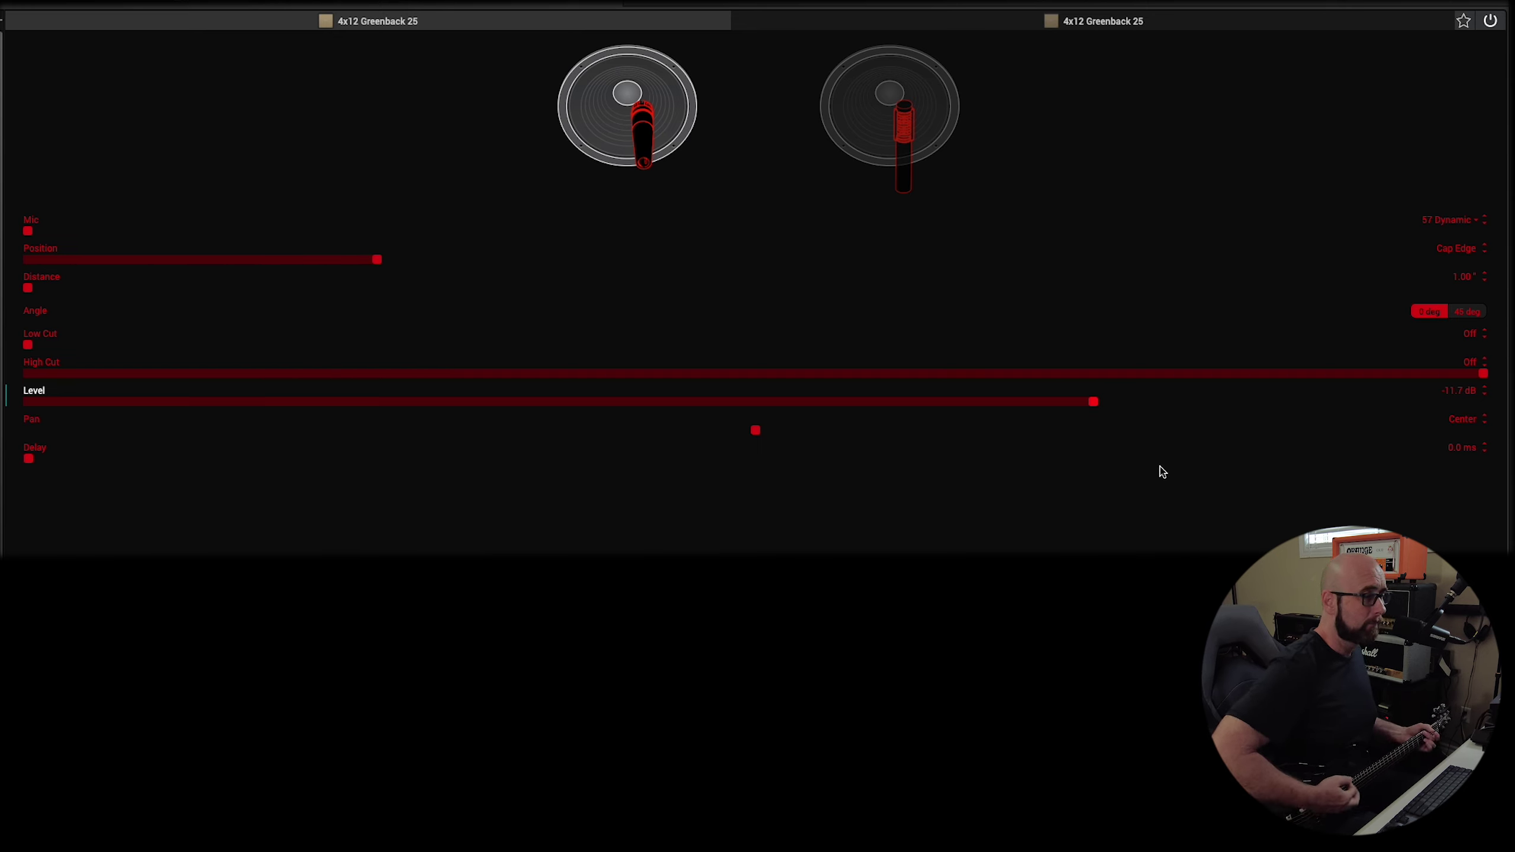
pyautogui.moveTo(1094, 402); pyautogui.dragTo(1224, 406)
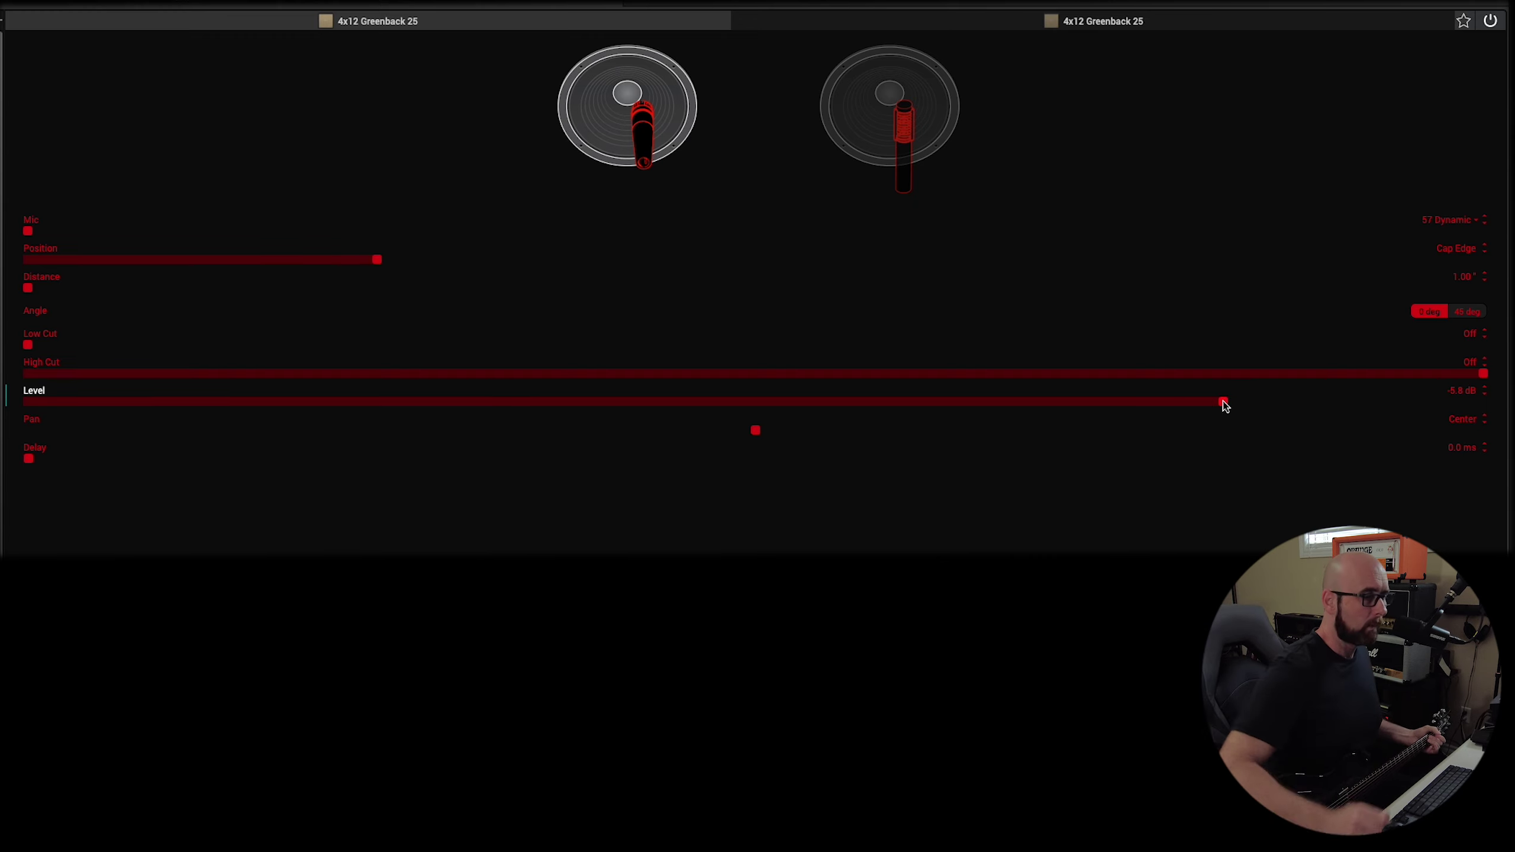
pyautogui.moveTo(1224, 406); pyautogui.dragTo(23, 334)
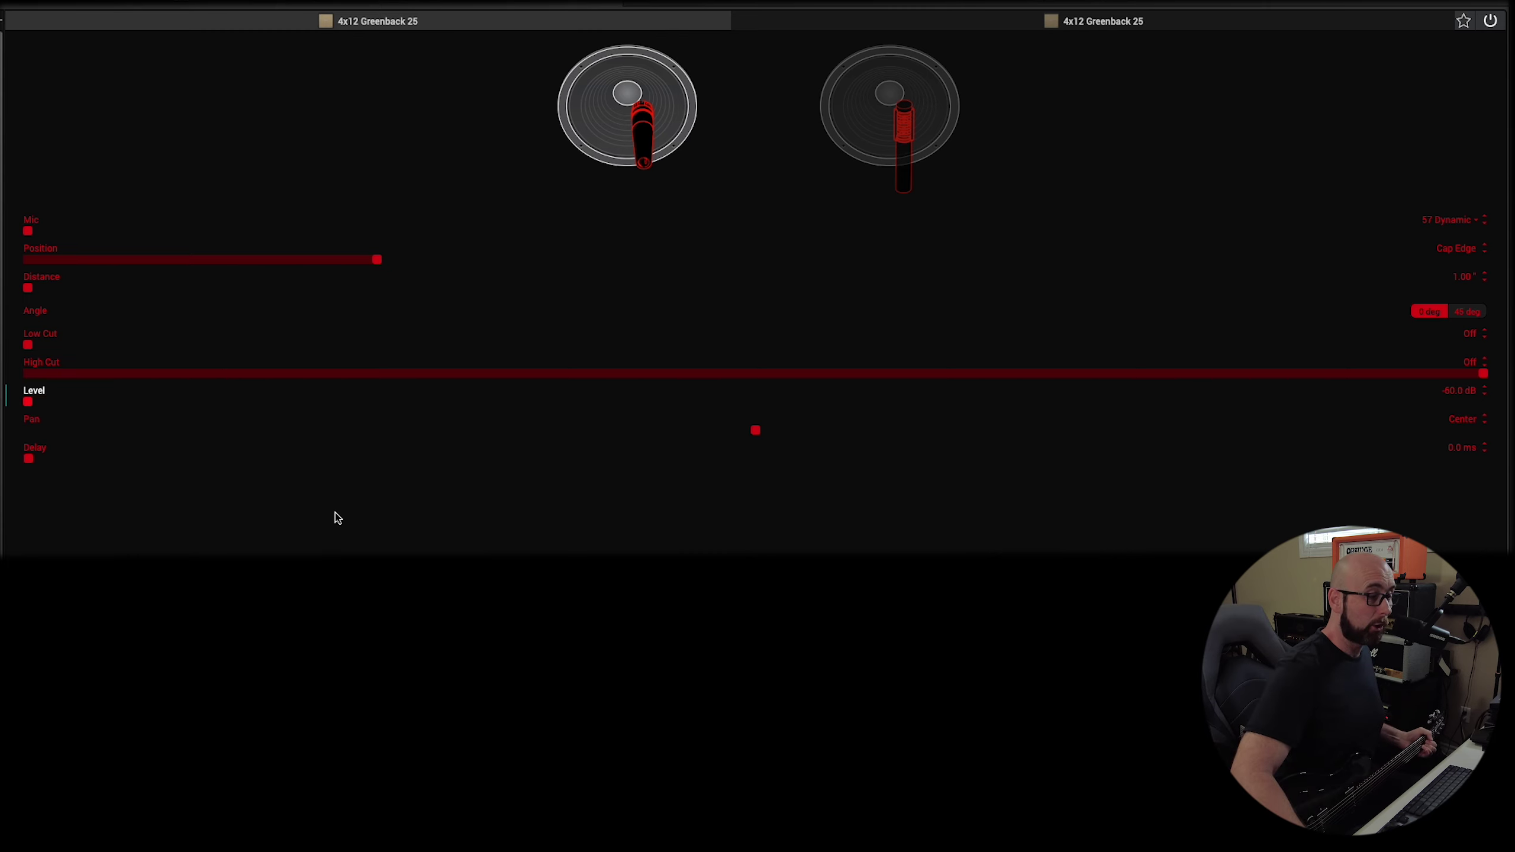
pyautogui.moveTo(1147, 403); pyautogui.dragTo(1354, 400)
# Lower the 121 Ribbon cab's Level to -6.9 dB.
pyautogui.click(861, 71)
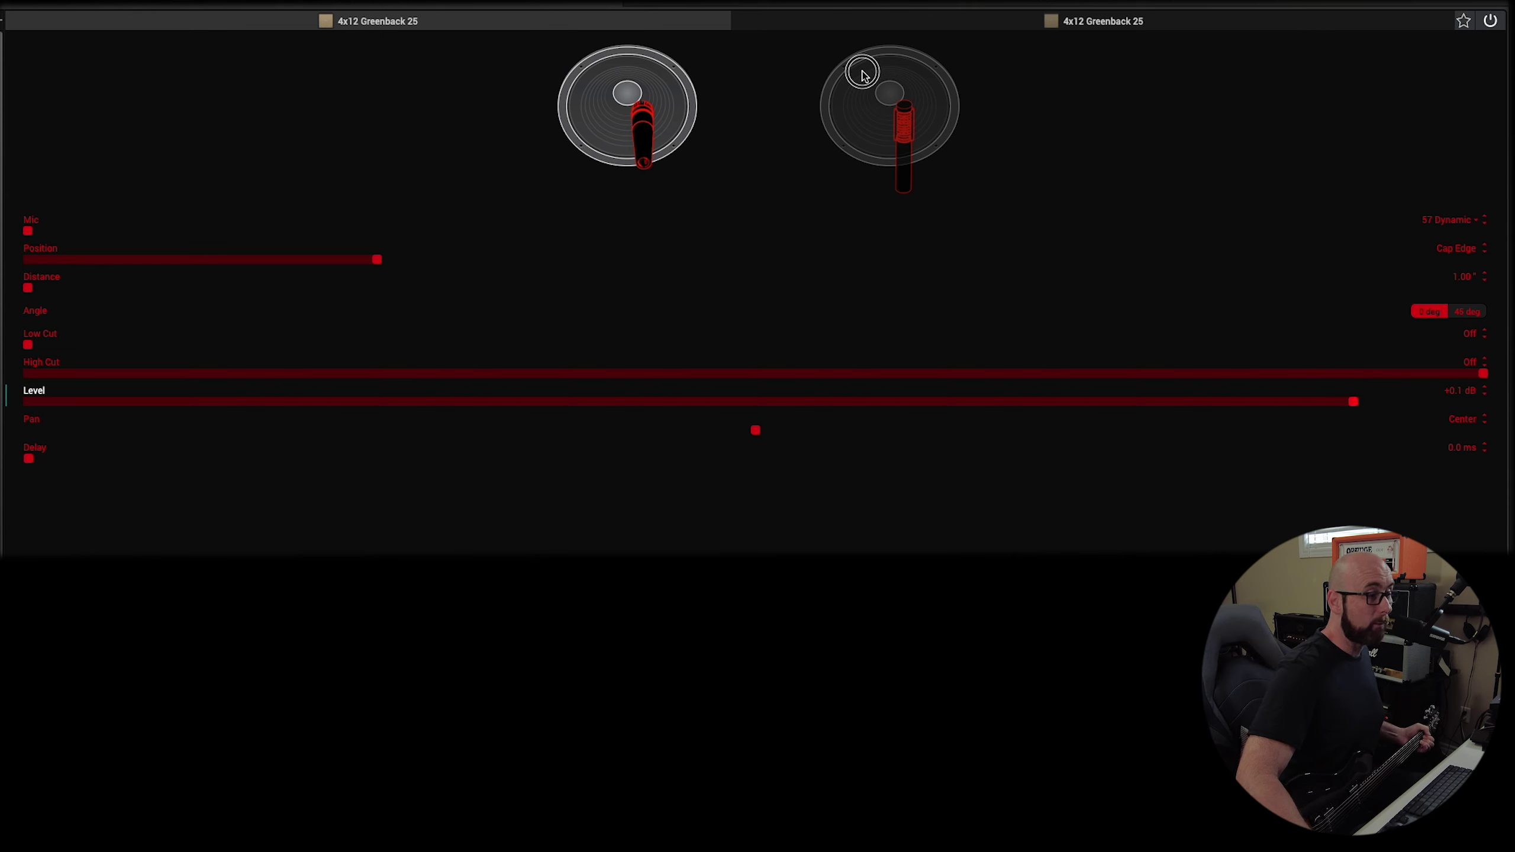
pyautogui.click(1321, 405)
pyautogui.moveTo(1321, 404); pyautogui.dragTo(1201, 416)
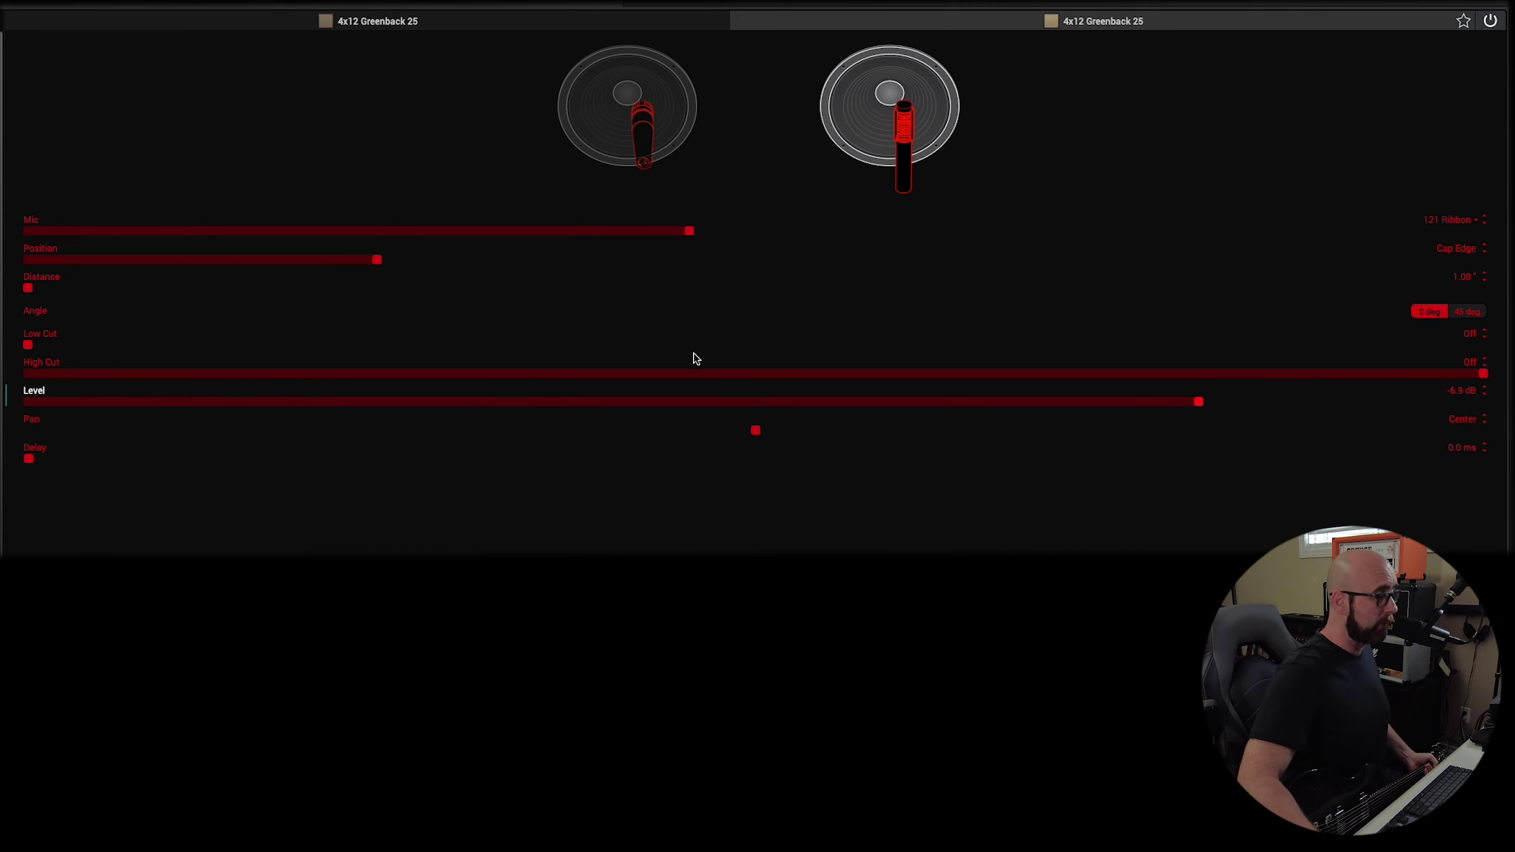
# Pan the ribbon cab to Left 100 and the 57 Dynamic cab to Right 100.
pyautogui.moveTo(755, 430); pyautogui.dragTo(28, 443)
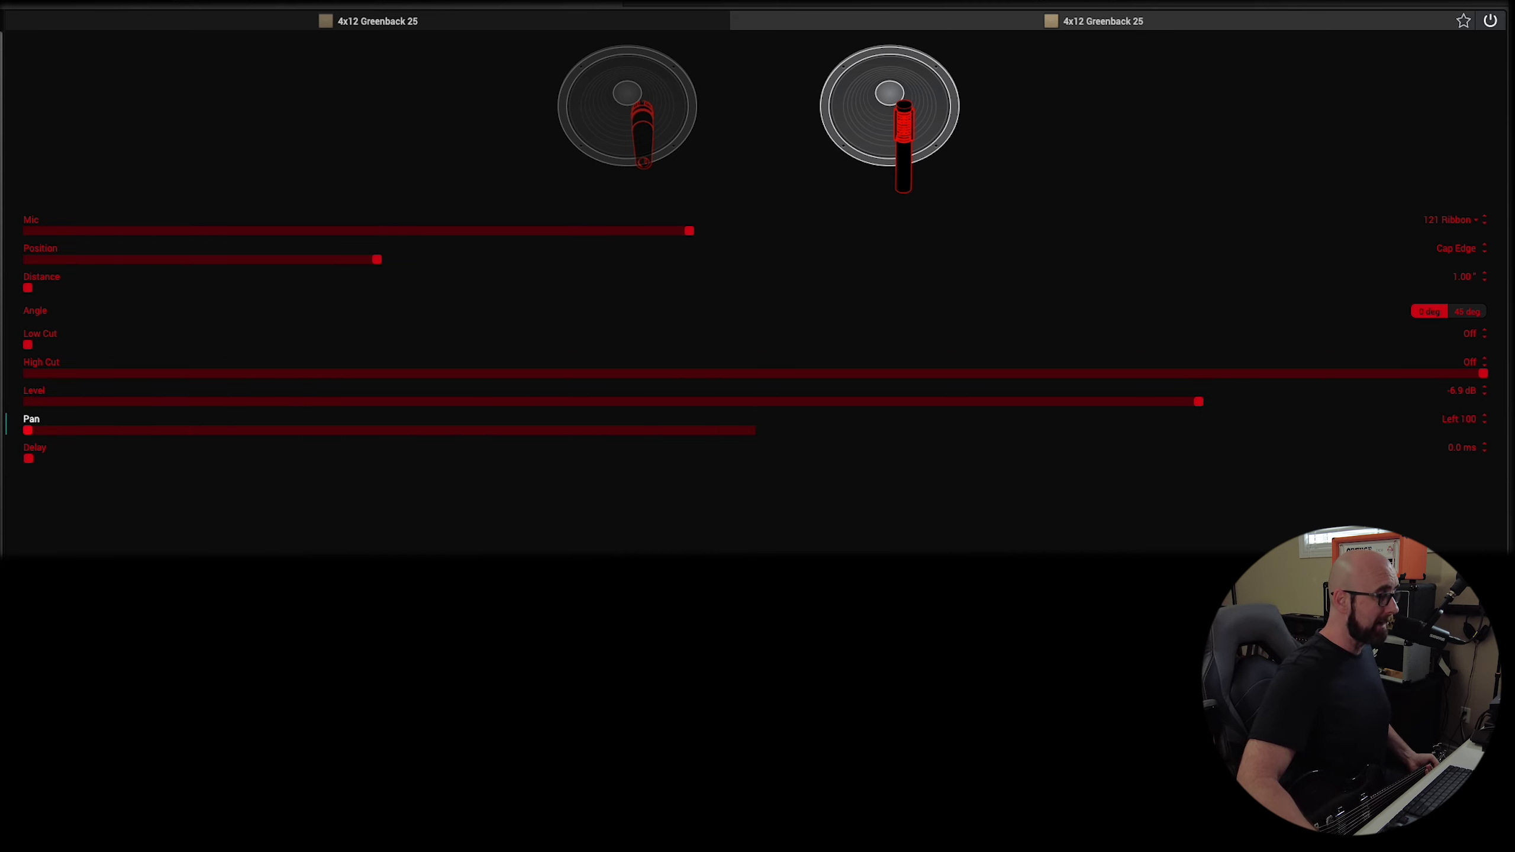
pyautogui.click(609, 84)
pyautogui.moveTo(753, 430); pyautogui.dragTo(1484, 430)
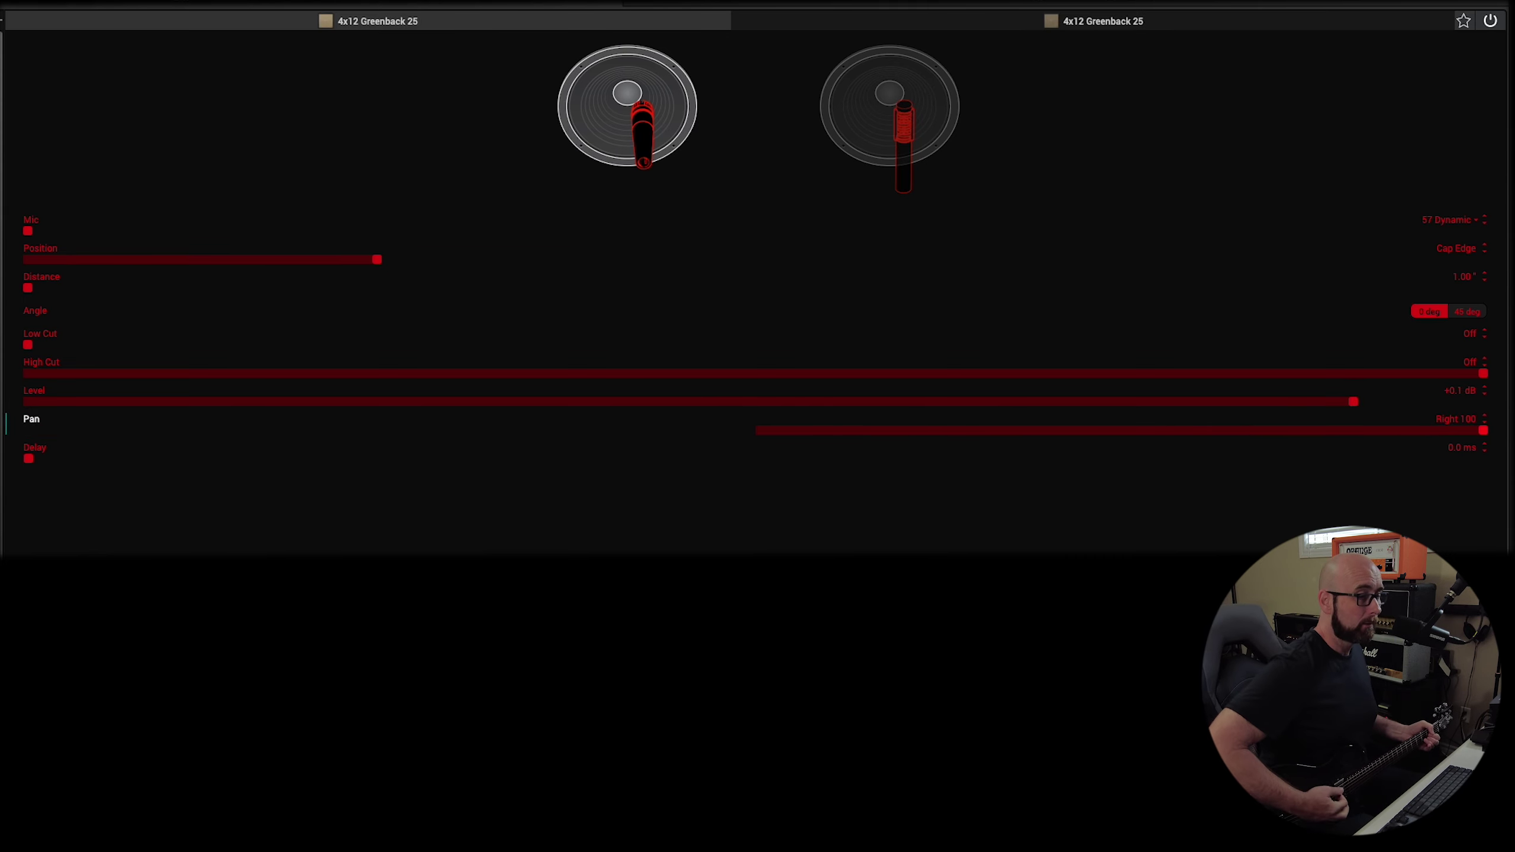
# Set the ribbon cab's Level to +0.8 dB and Delay to 20 ms.
pyautogui.click(838, 111)
pyautogui.moveTo(1257, 405); pyautogui.dragTo(1370, 409)
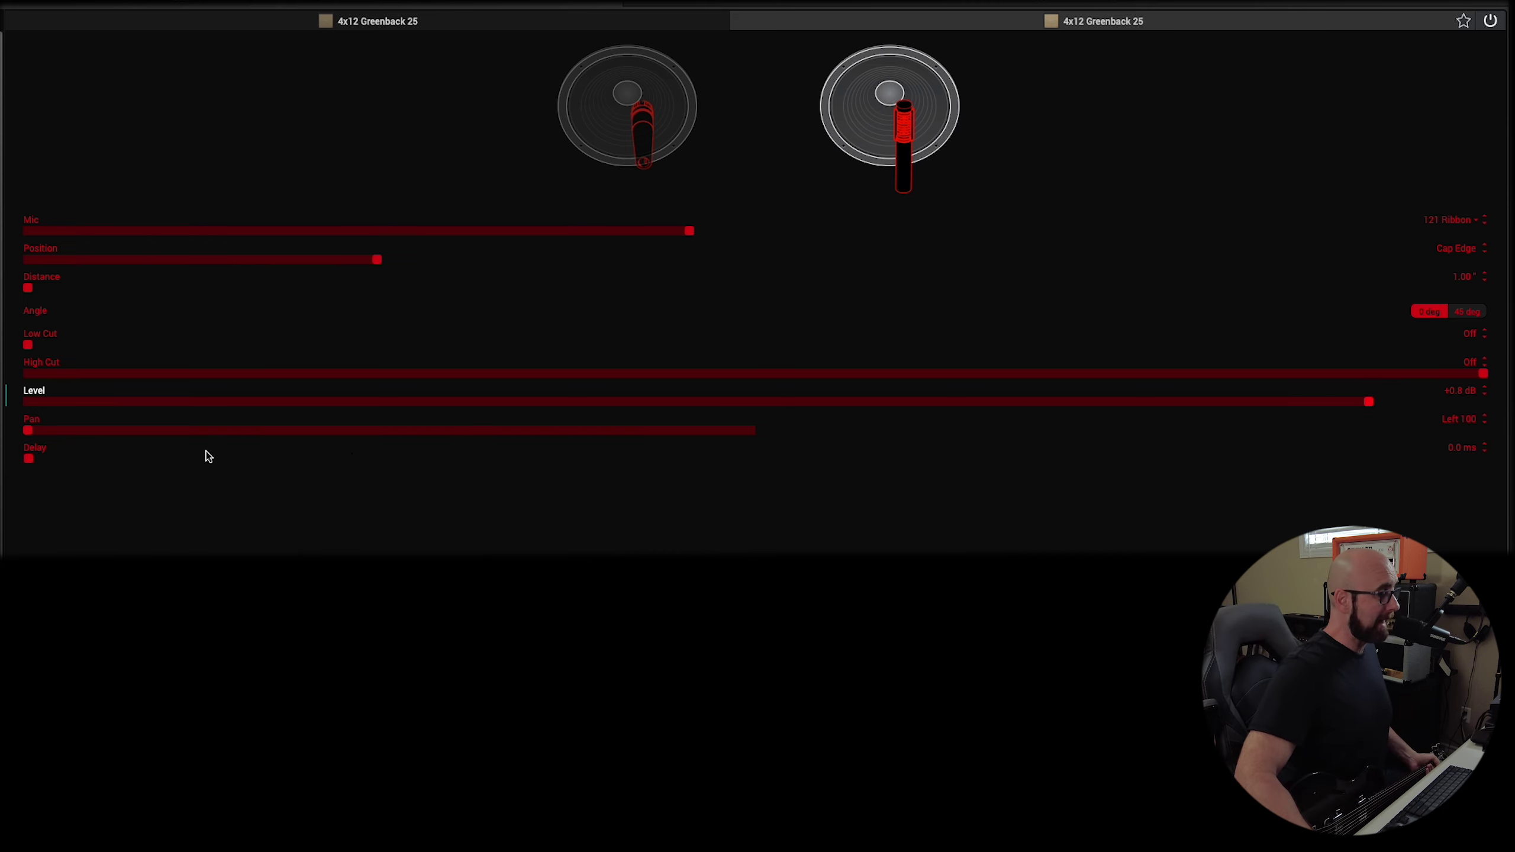
pyautogui.moveTo(115, 465); pyautogui.dragTo(607, 467)
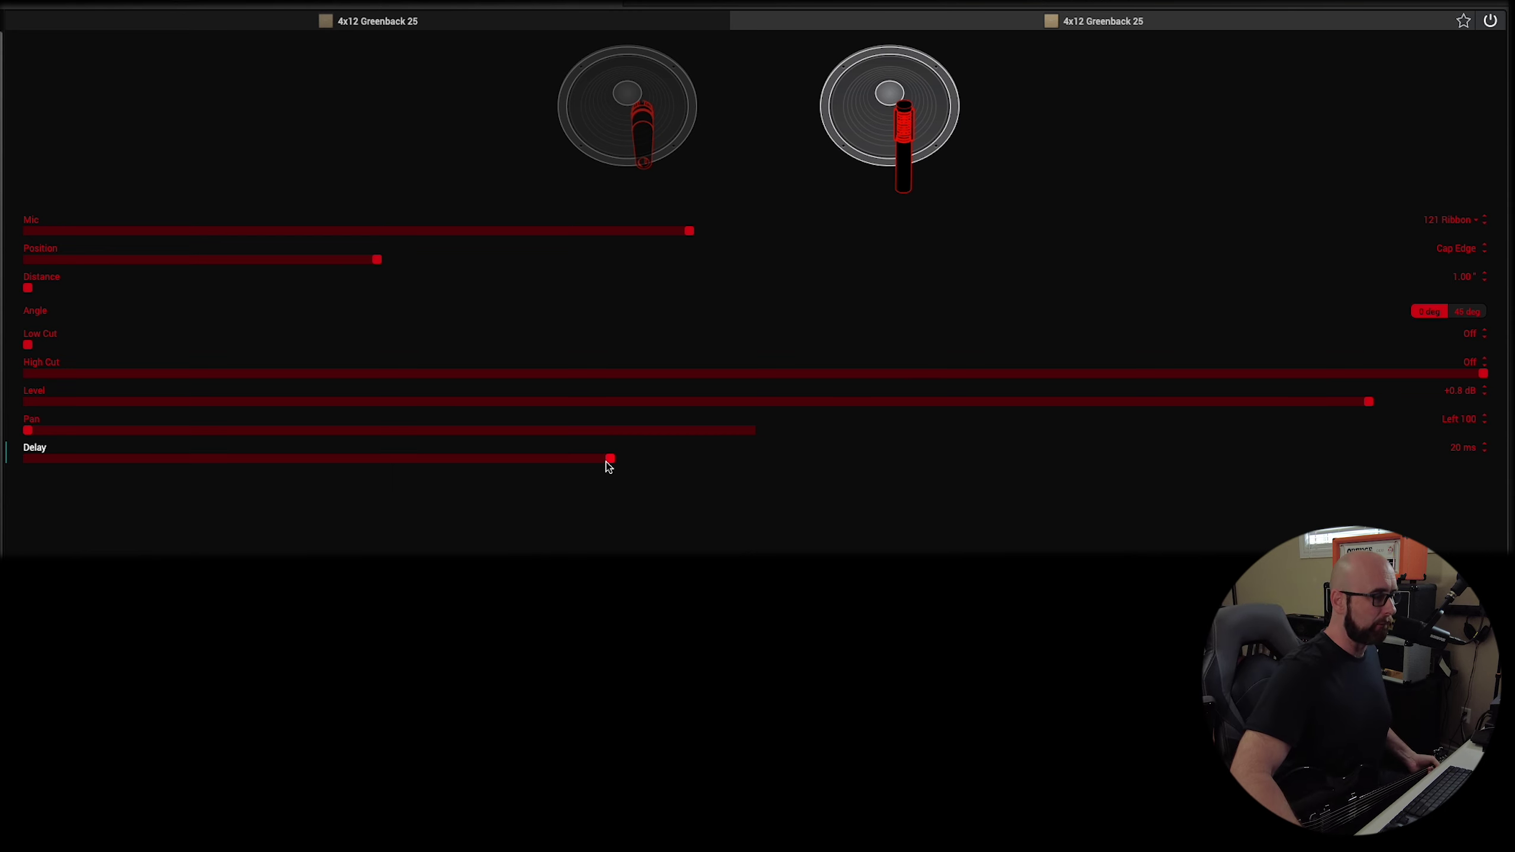
# Re-centre the Pan on both the ribbon and 57 Dynamic cabs.
pyautogui.click(753, 431)
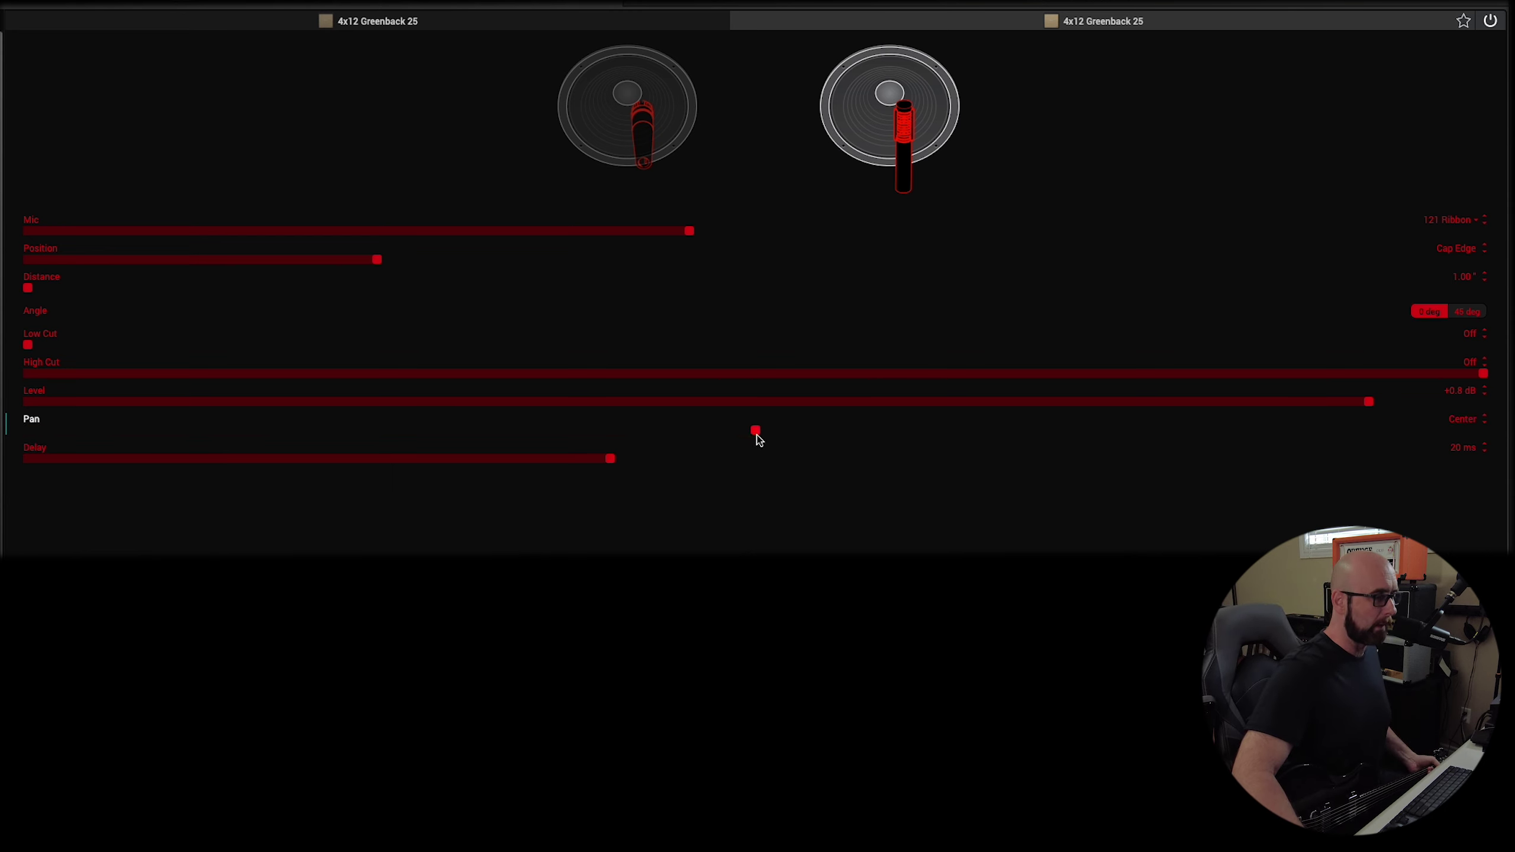
pyautogui.click(679, 152)
pyautogui.click(757, 432)
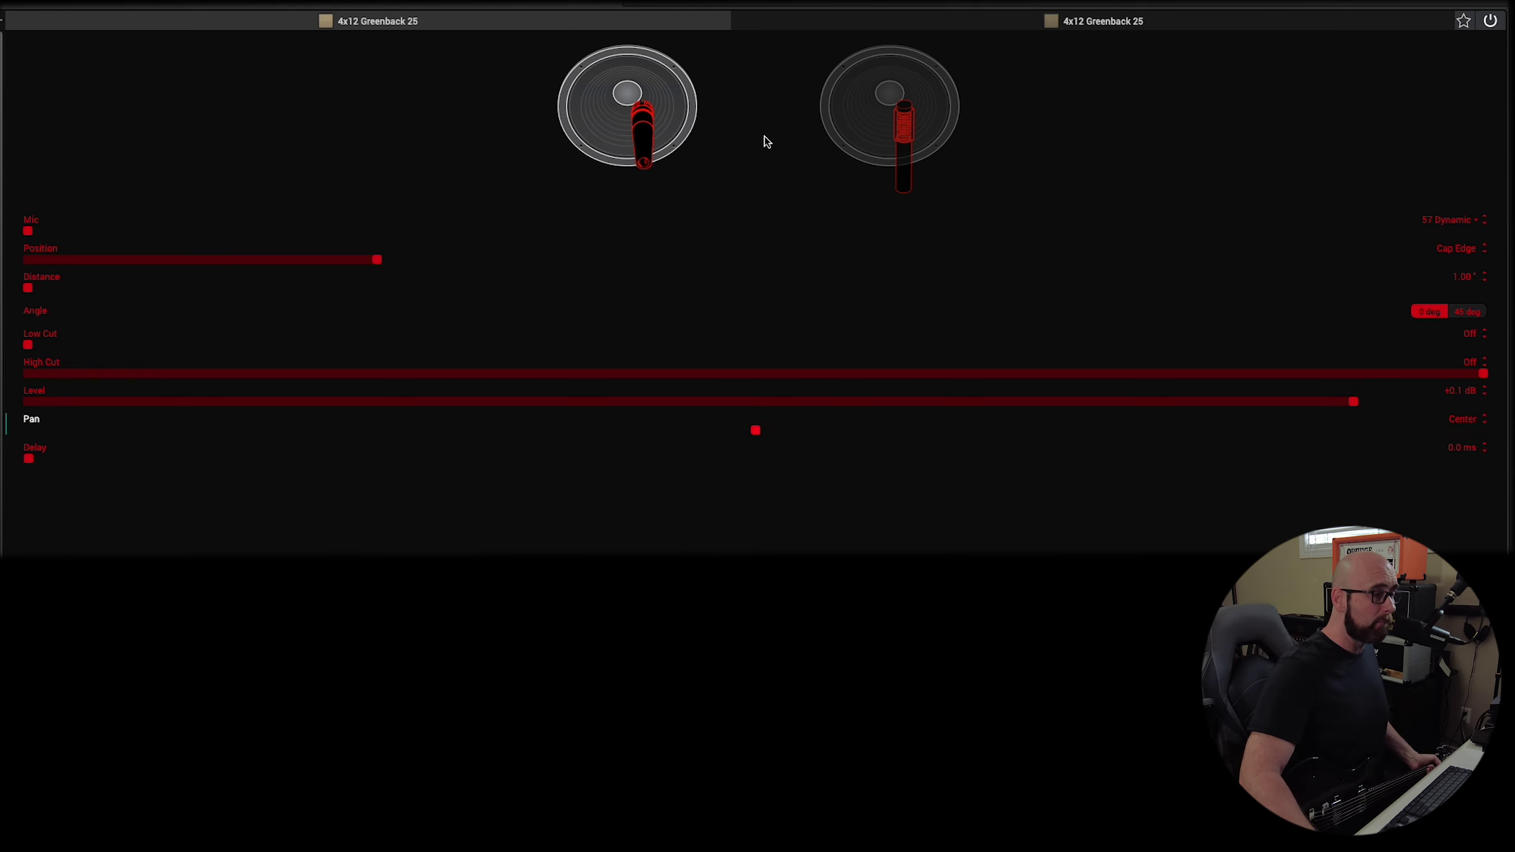
# Move the ribbon mic's Distance to 6.50" and reset its Delay to 0.0 ms.
pyautogui.click(845, 127)
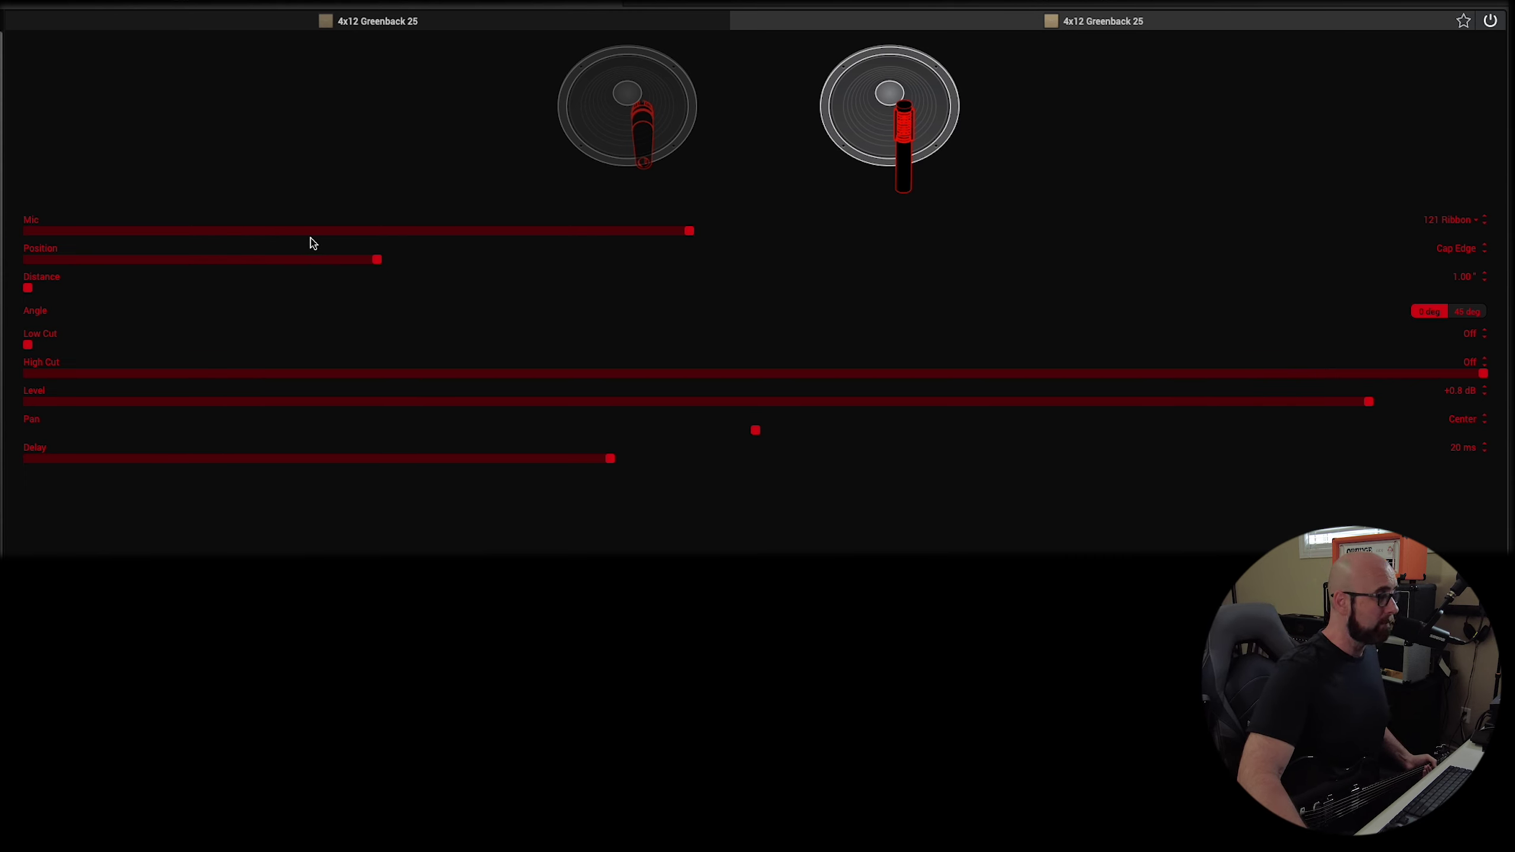
pyautogui.moveTo(92, 293); pyautogui.dragTo(751, 282)
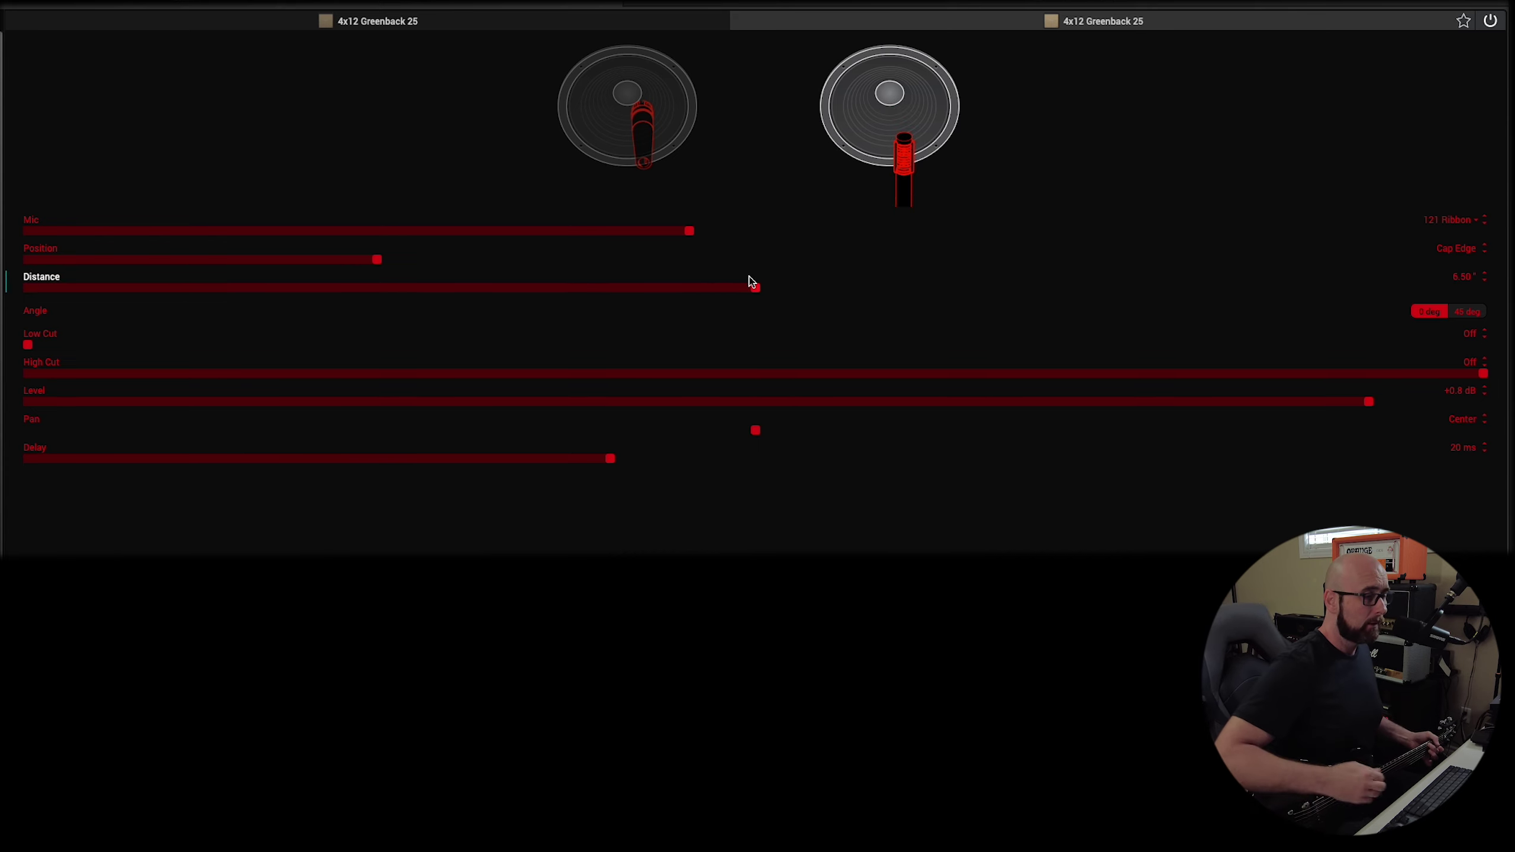
pyautogui.moveTo(449, 456); pyautogui.dragTo(2, 464)
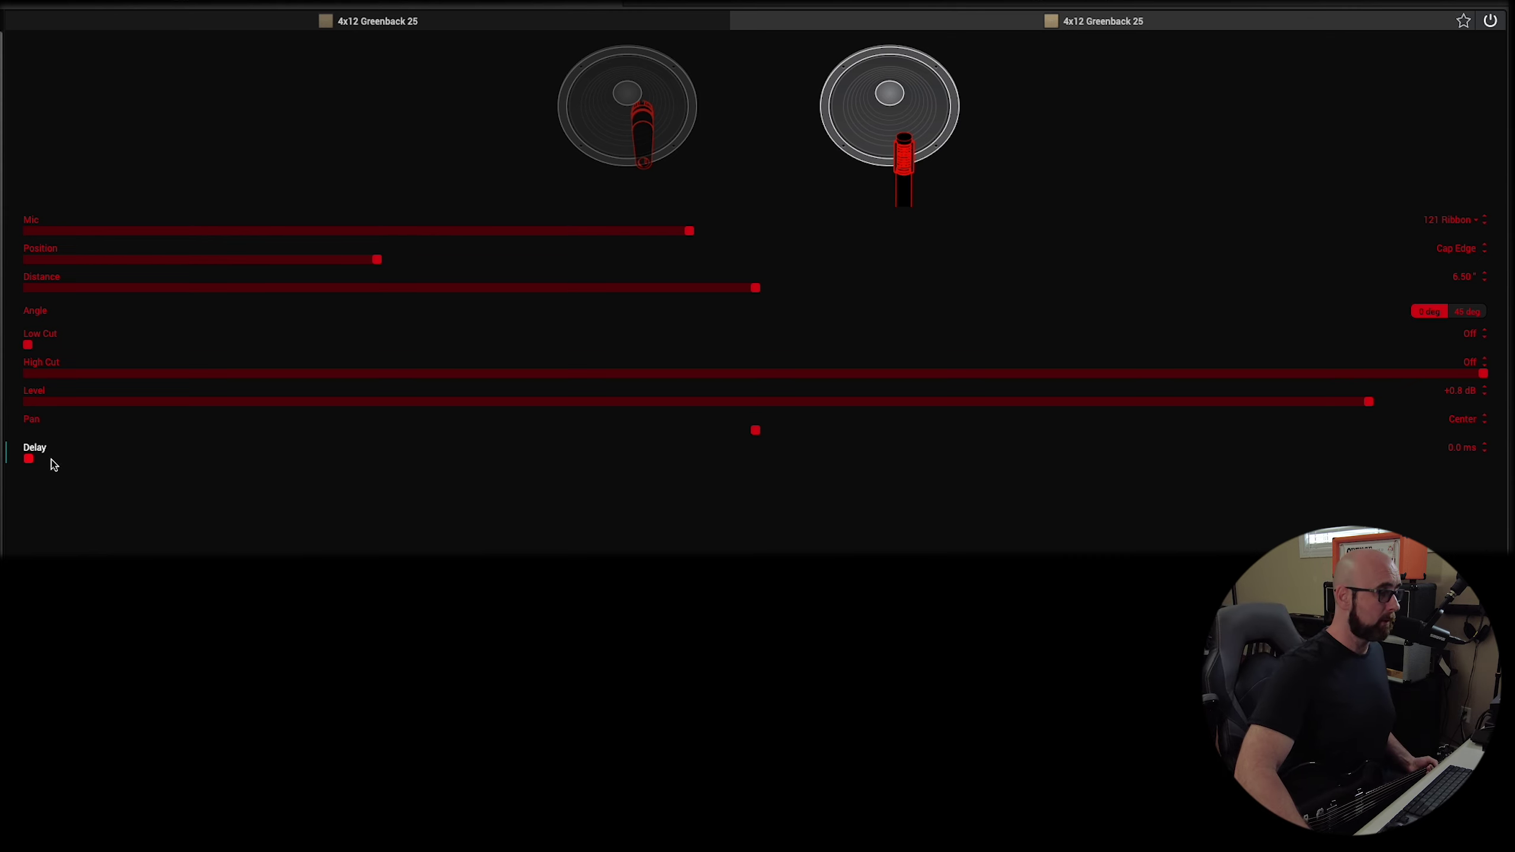
# Set the right ribbon cab's Delay slider to 14 ms.
pyautogui.moveTo(51, 457); pyautogui.dragTo(442, 453)
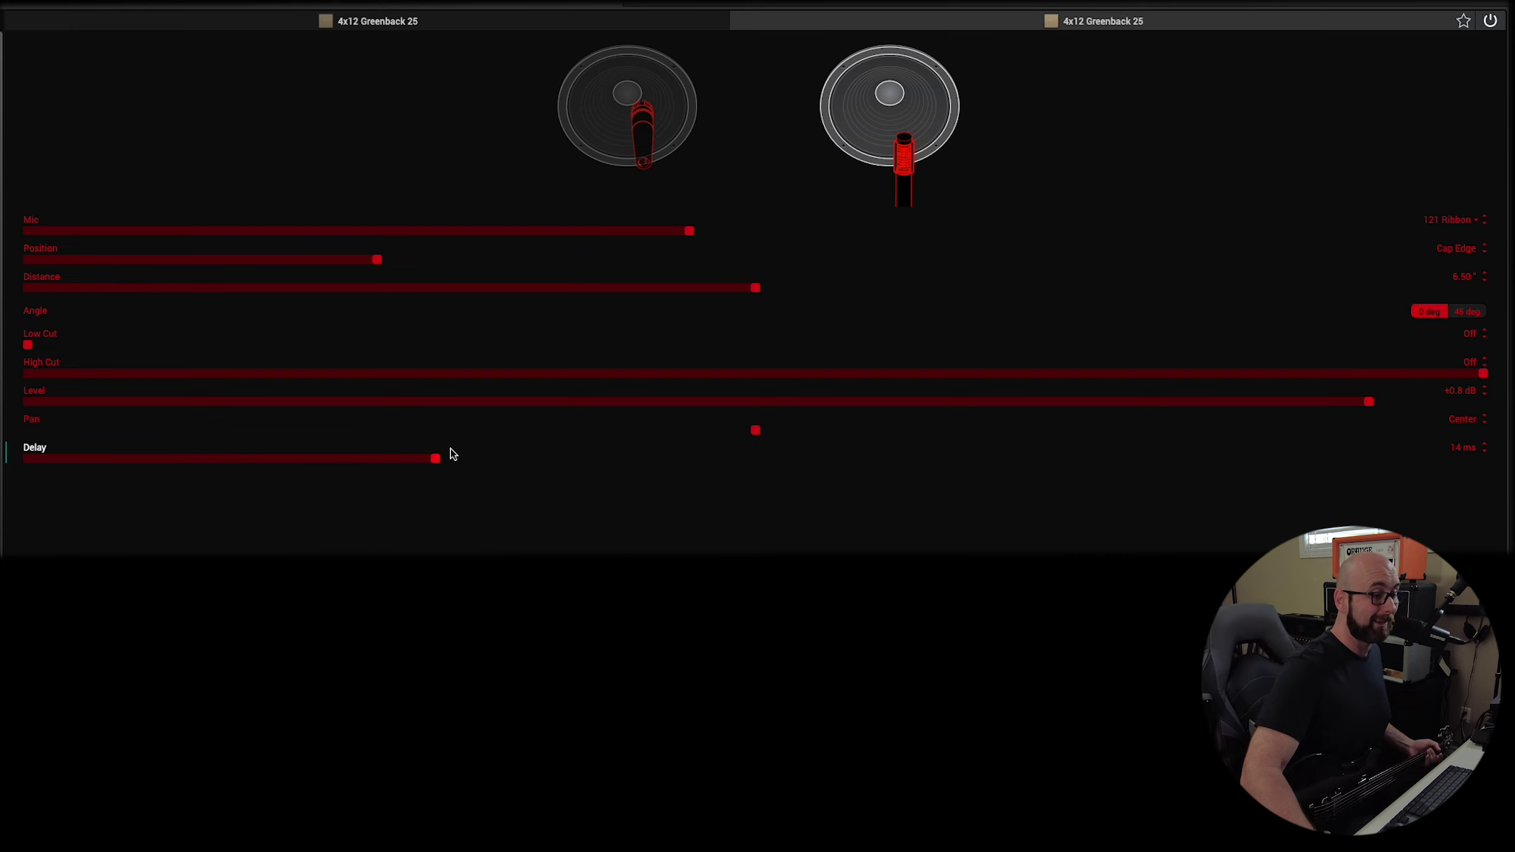